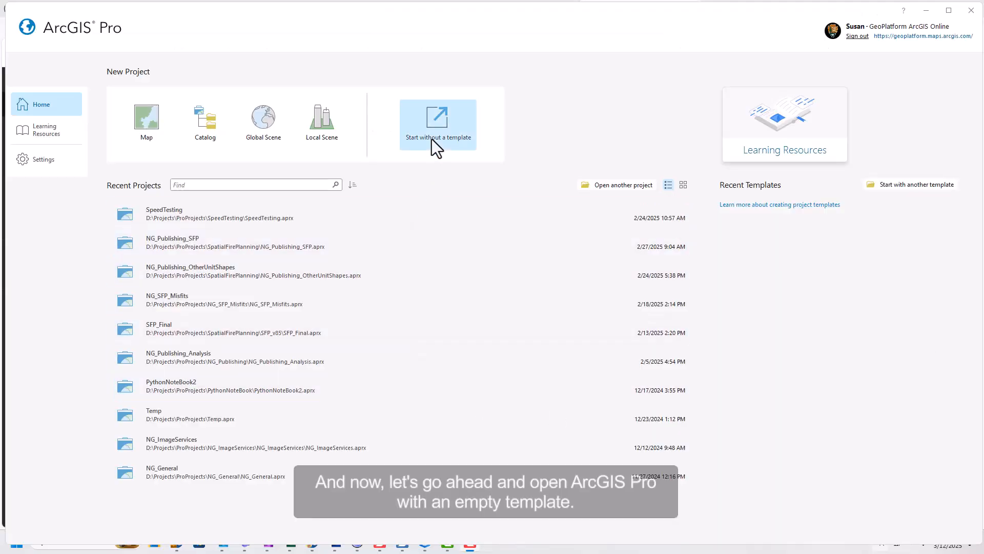
# - Start a blank project and make nifc.maps.arcgis.com the active portal
pyautogui.click(431, 140)
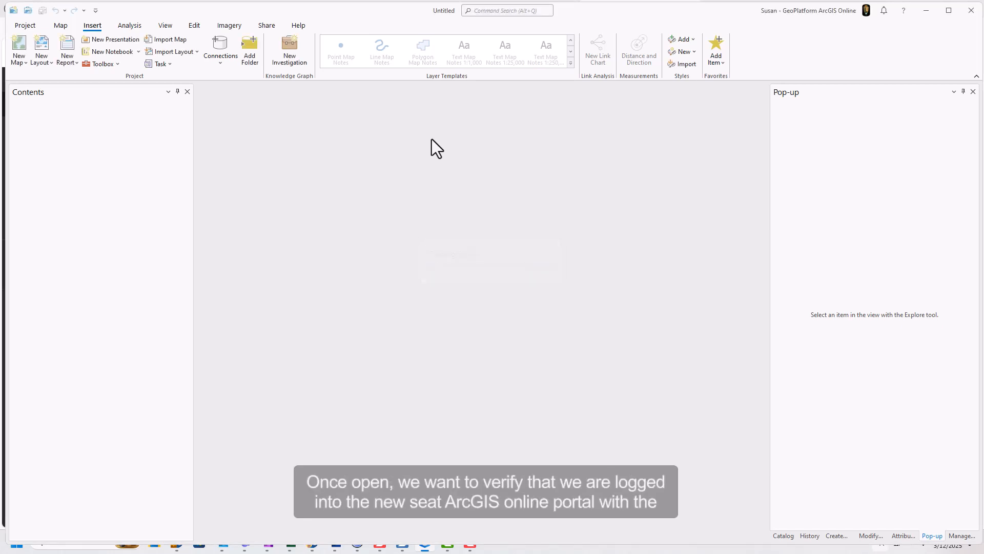
pyautogui.click(26, 25)
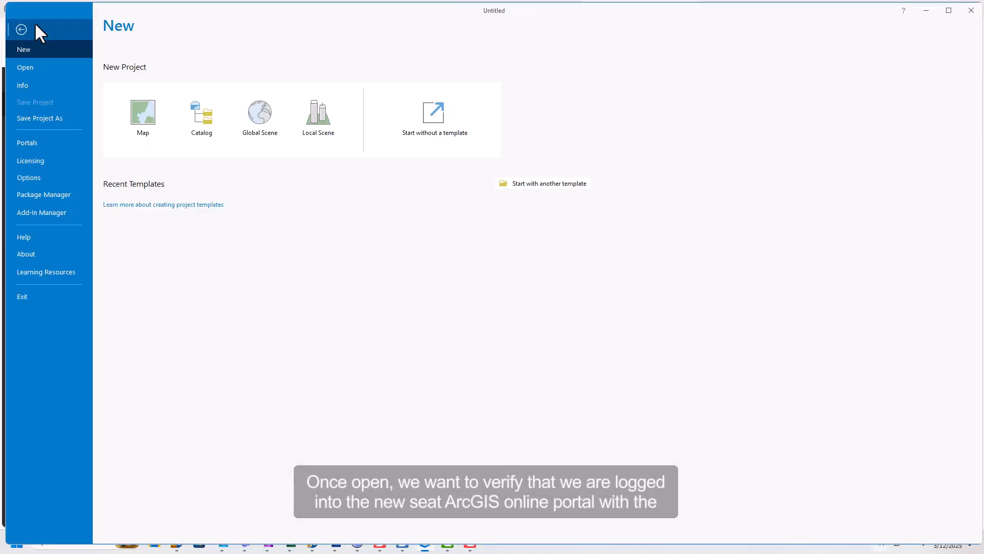
pyautogui.click(40, 145)
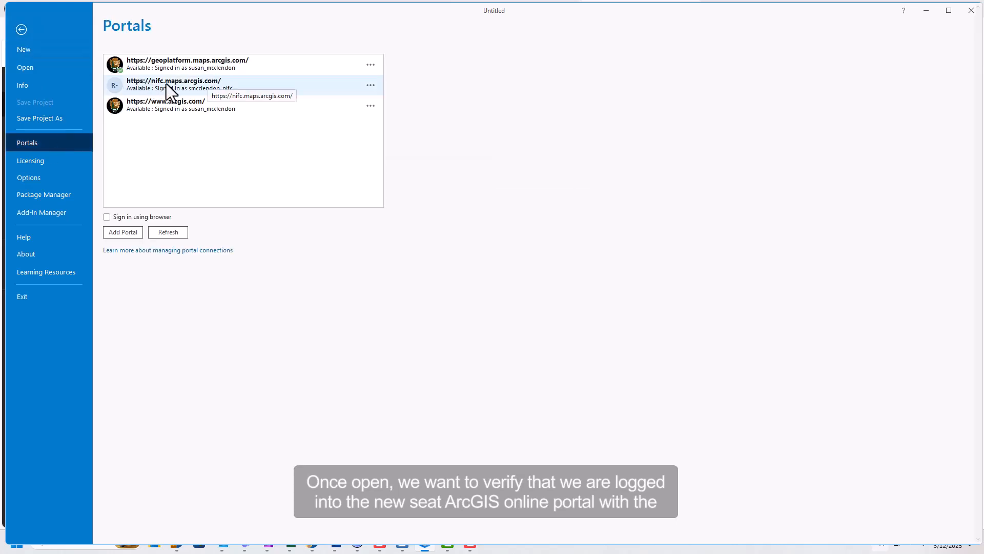
pyautogui.rightClick(149, 80)
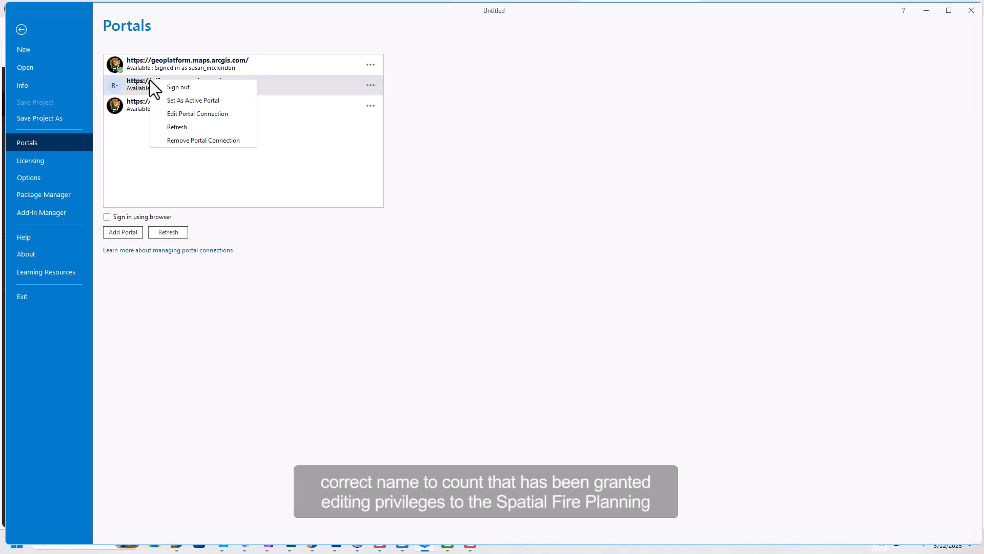
pyautogui.click(174, 102)
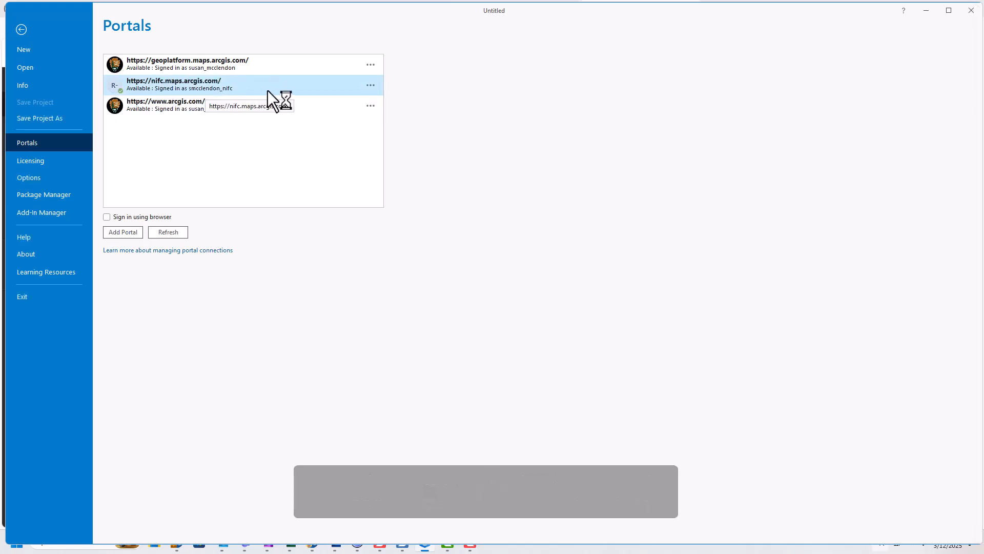
pyautogui.click(20, 30)
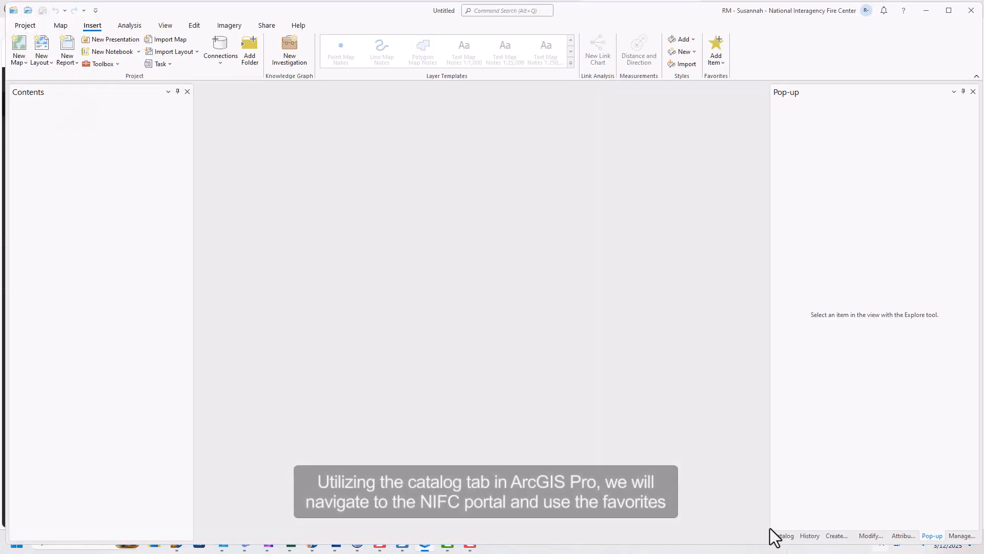
# - Open SFPS_Train_EditShapeGeometry from portal favorites and add Jurisdictional Units Public to it
pyautogui.click(784, 536)
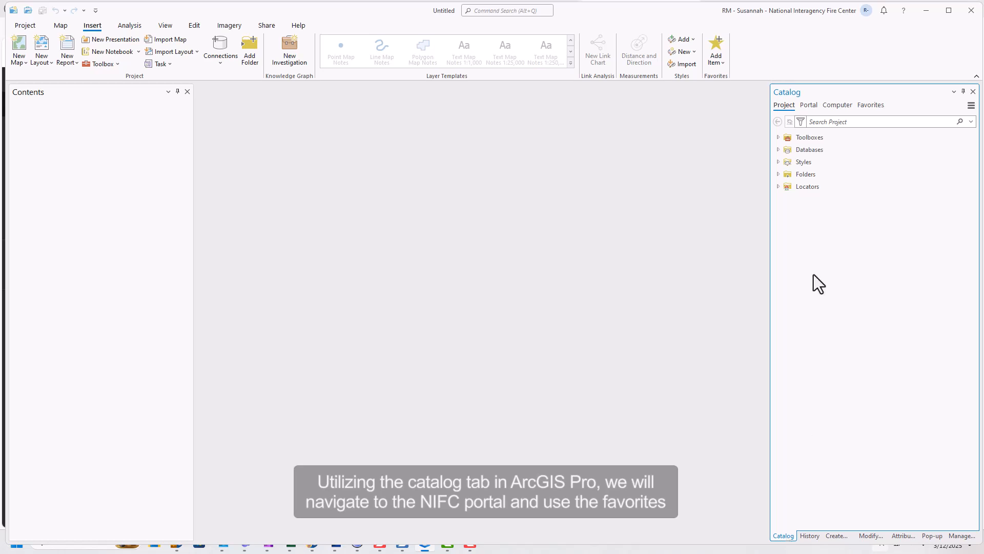
pyautogui.click(805, 109)
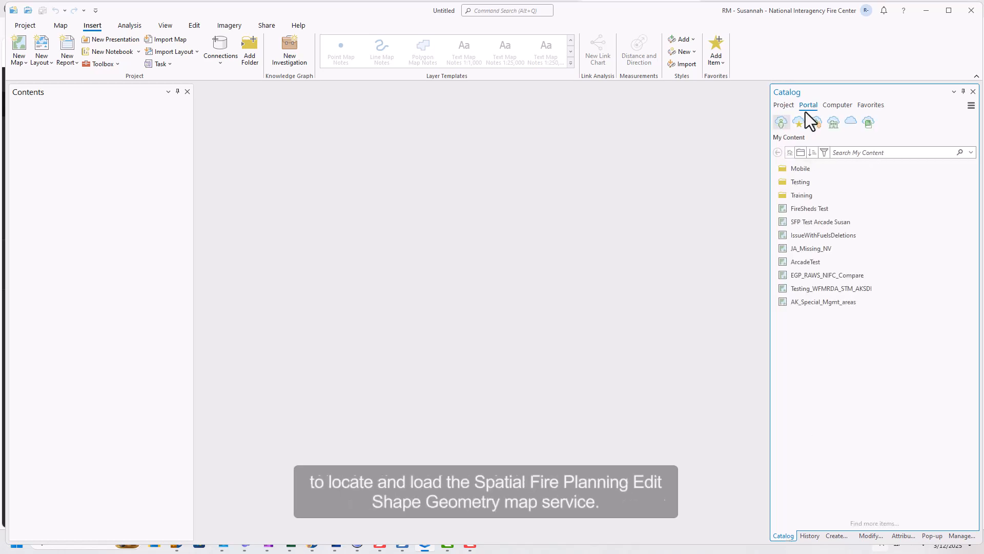
pyautogui.click(803, 121)
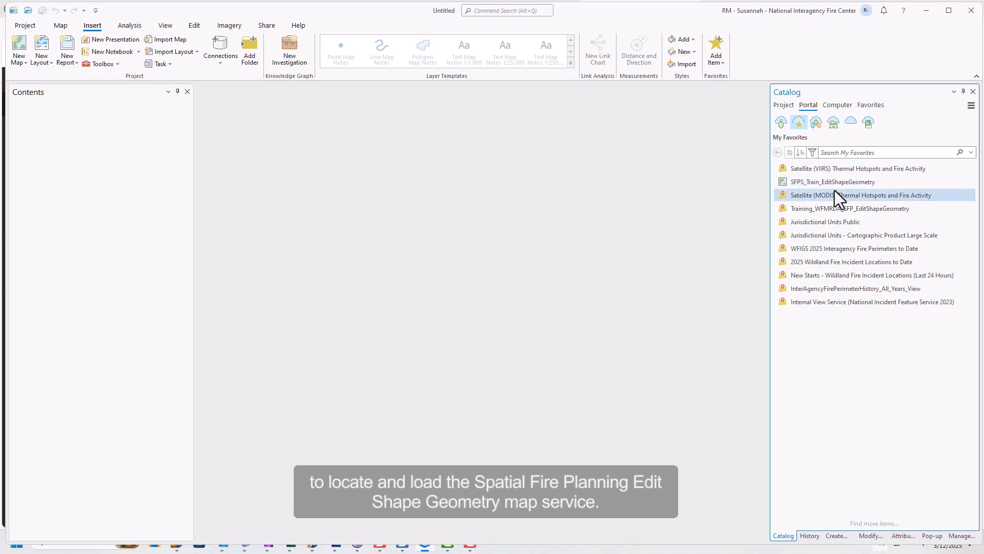
pyautogui.click(887, 182)
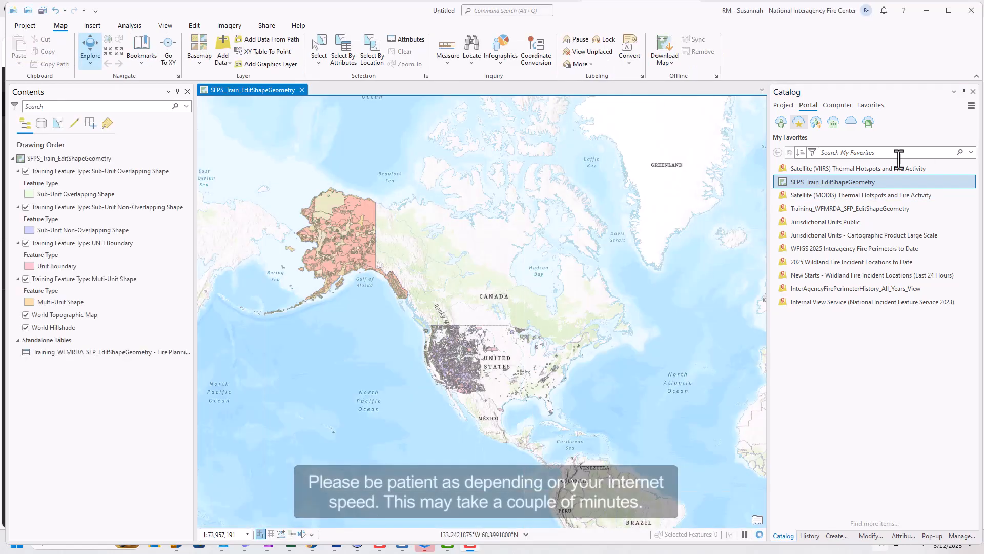
pyautogui.rightClick(865, 222)
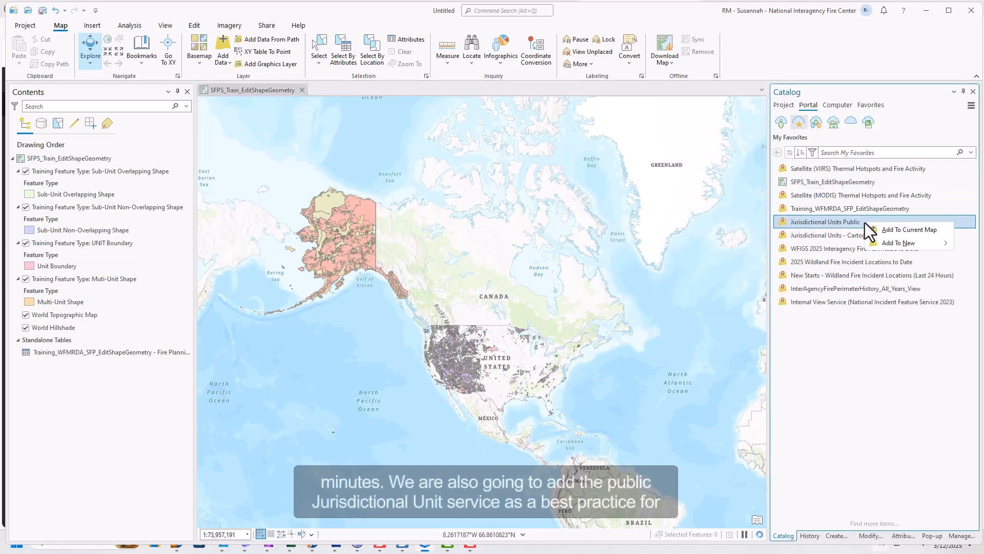
pyautogui.click(868, 225)
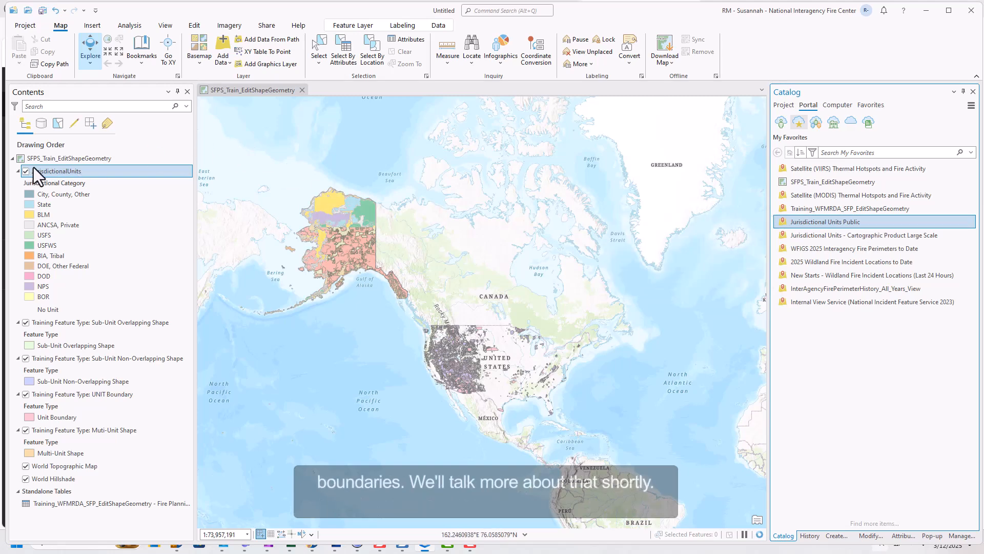
# - Move JurisdictionalUnits below the training layers and hide it
pyautogui.moveTo(41, 169); pyautogui.dragTo(53, 451)
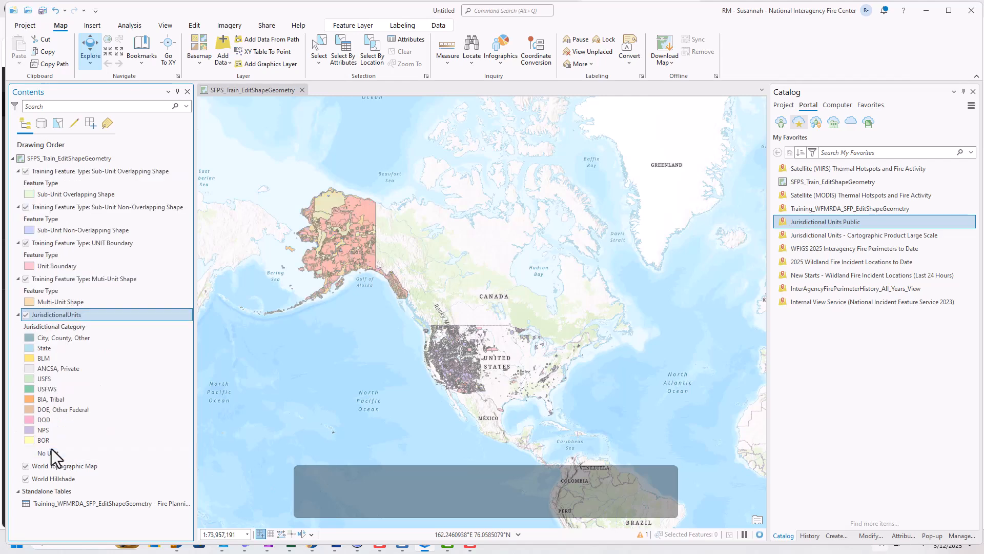
pyautogui.click(25, 315)
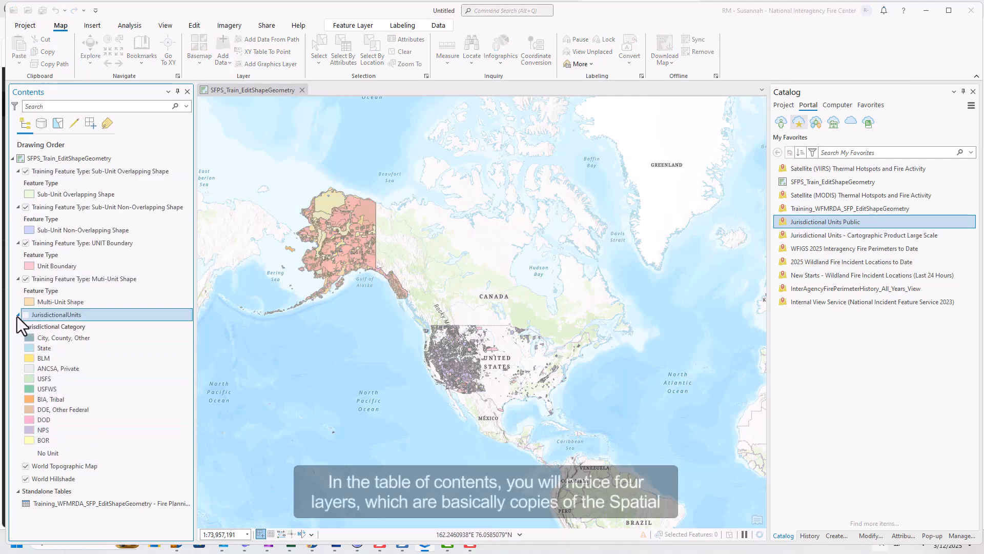
pyautogui.click(17, 315)
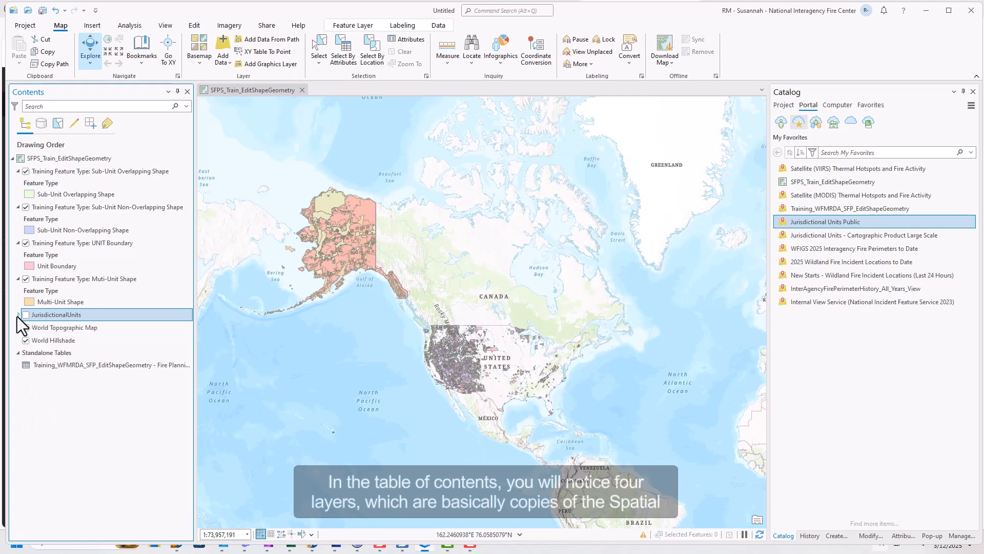
# - Hide all training layers except Sub-Unit Non-Overlapping Shape
pyautogui.click(26, 279)
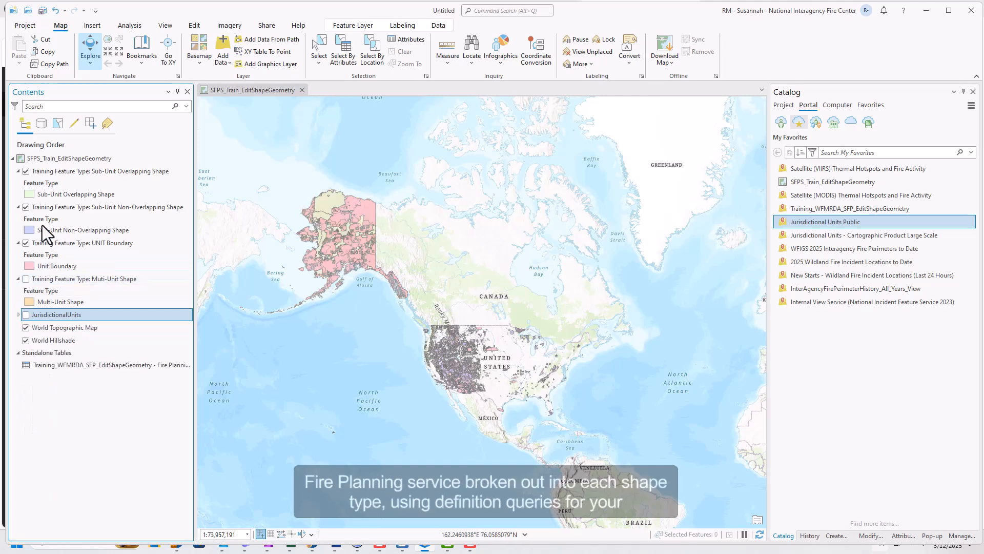
pyautogui.click(23, 243)
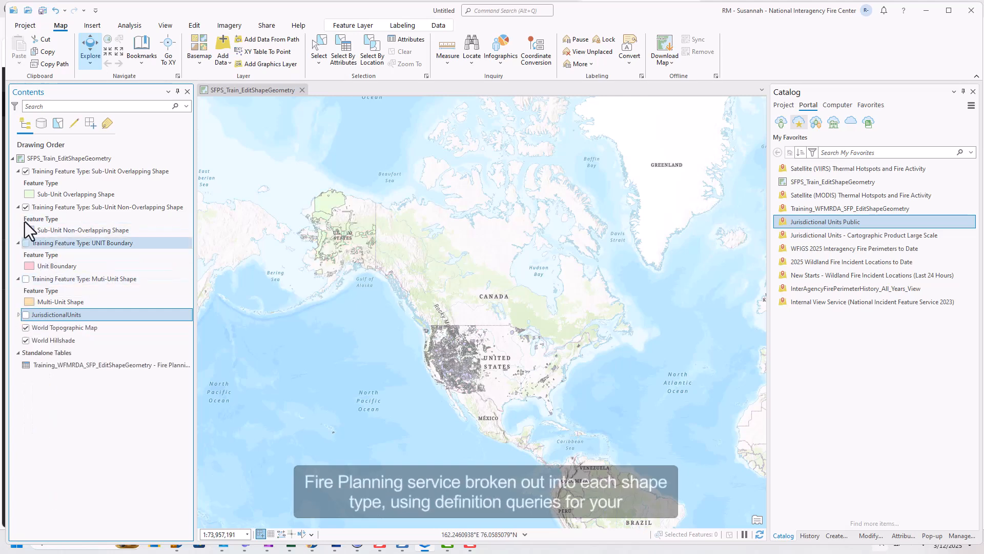
pyautogui.click(26, 207)
pyautogui.click(26, 172)
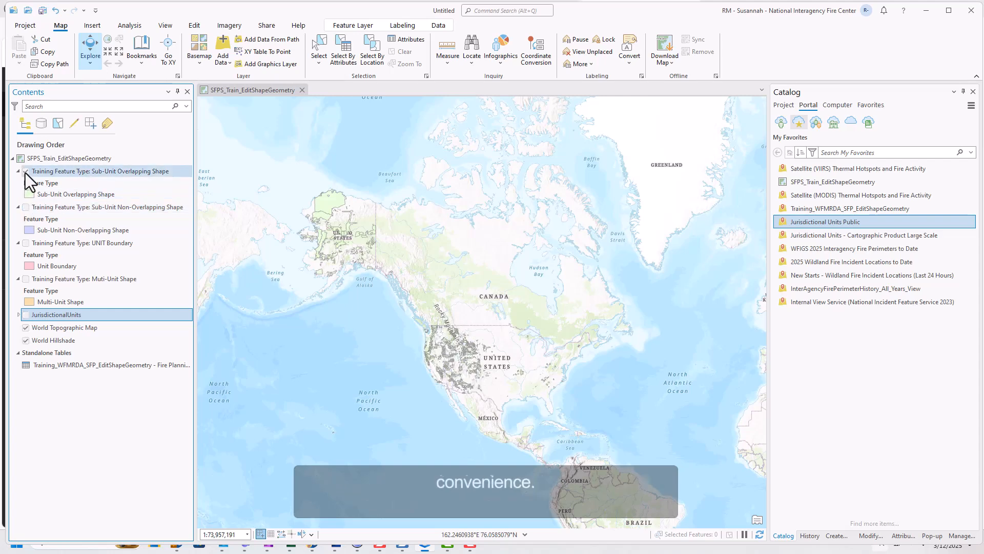
pyautogui.click(24, 207)
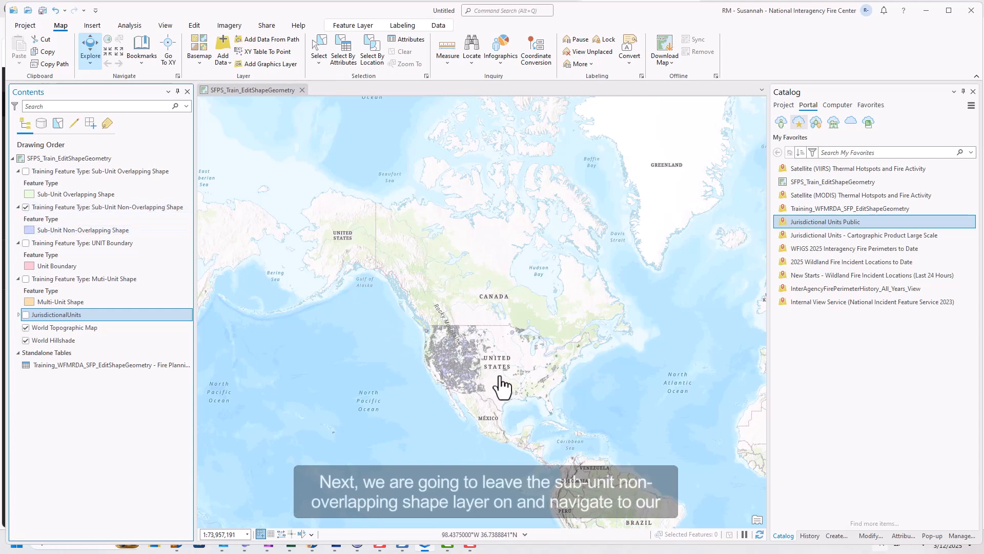
# - Zoom to the Flint Hills shapes in Kansas and identify the eastern sub-unit shape
pyautogui.scroll(4, 499, 379)
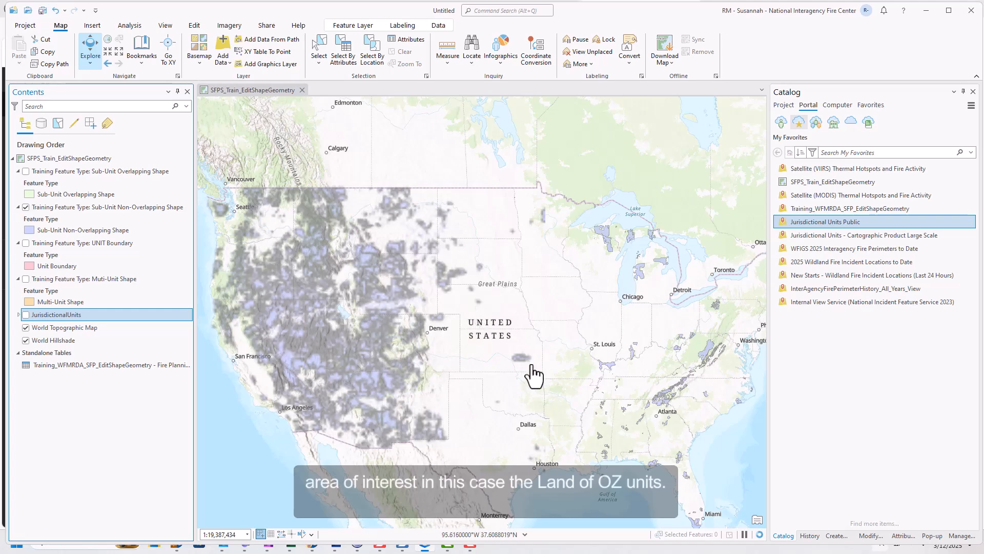
pyautogui.scroll(4, 531, 366)
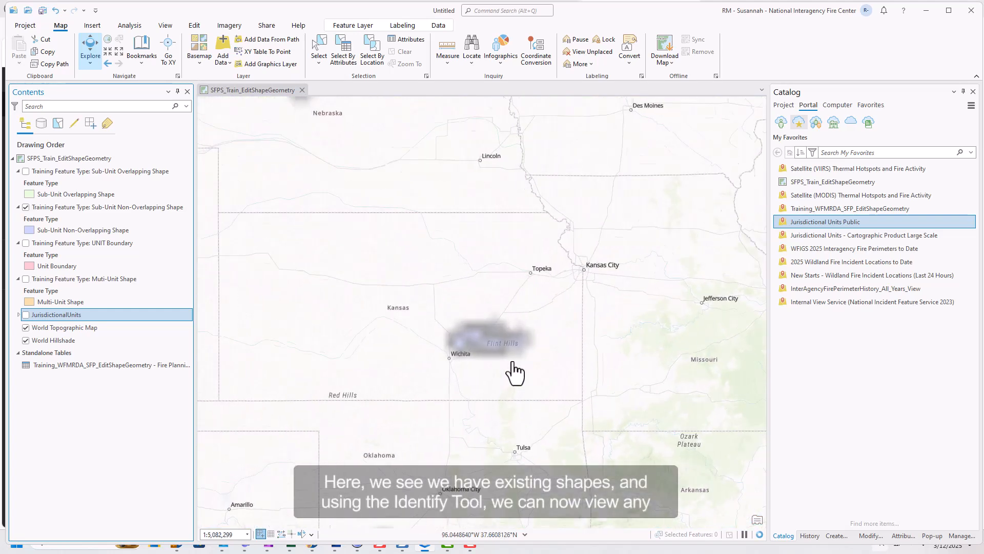
pyautogui.scroll(5, 515, 371)
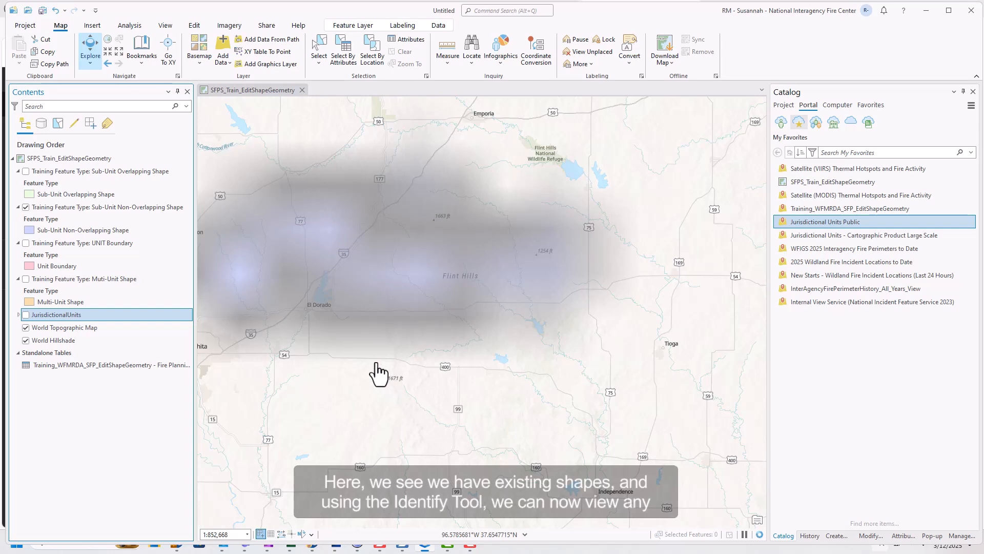
pyautogui.moveTo(379, 373)
pyautogui.mouseDown()
pyautogui.moveTo(468, 402)
pyautogui.moveTo(476, 442)
pyautogui.mouseUp()
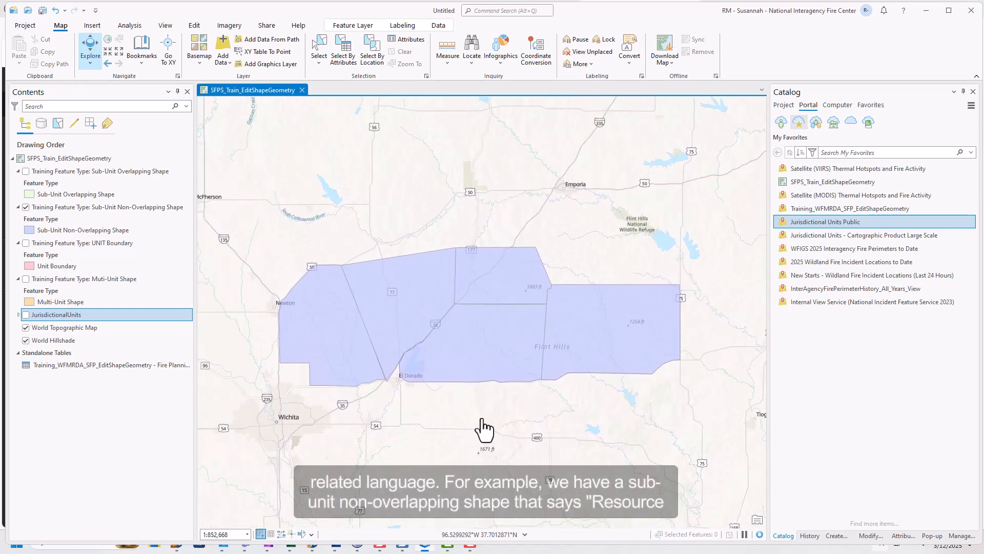
pyautogui.click(594, 349)
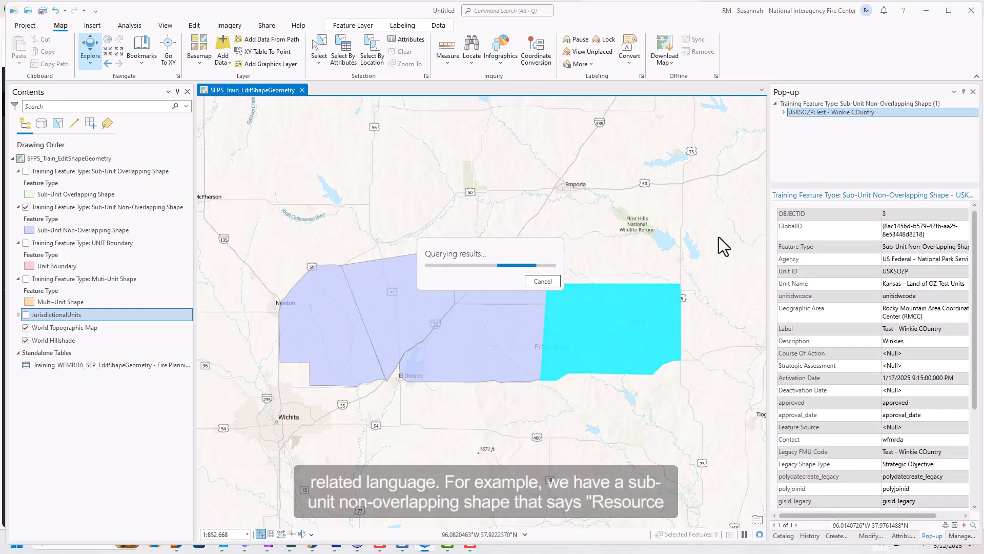
# - Show its related USKSOZF Fire Planning Language record, then turn JurisdictionalUnits back on
pyautogui.click(784, 112)
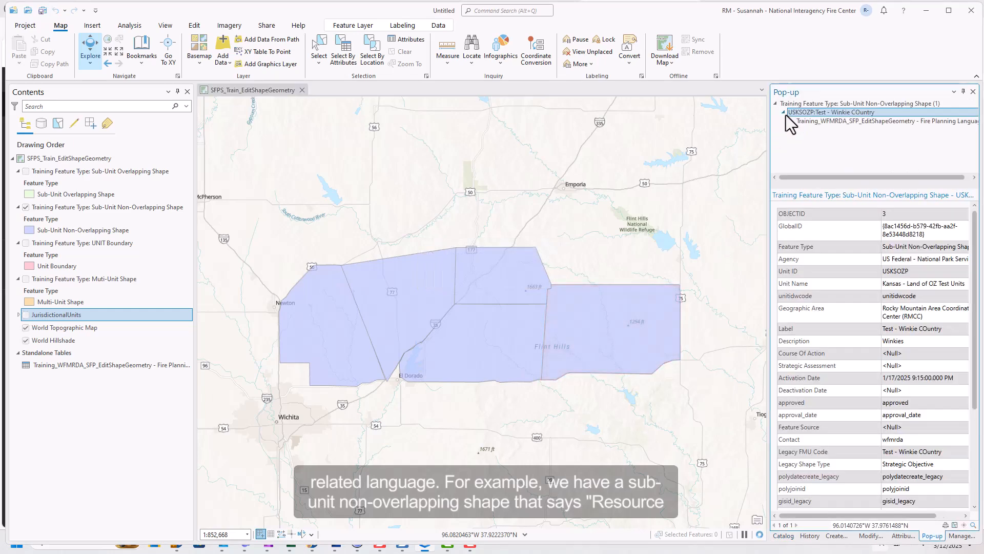
pyautogui.click(792, 121)
pyautogui.click(806, 129)
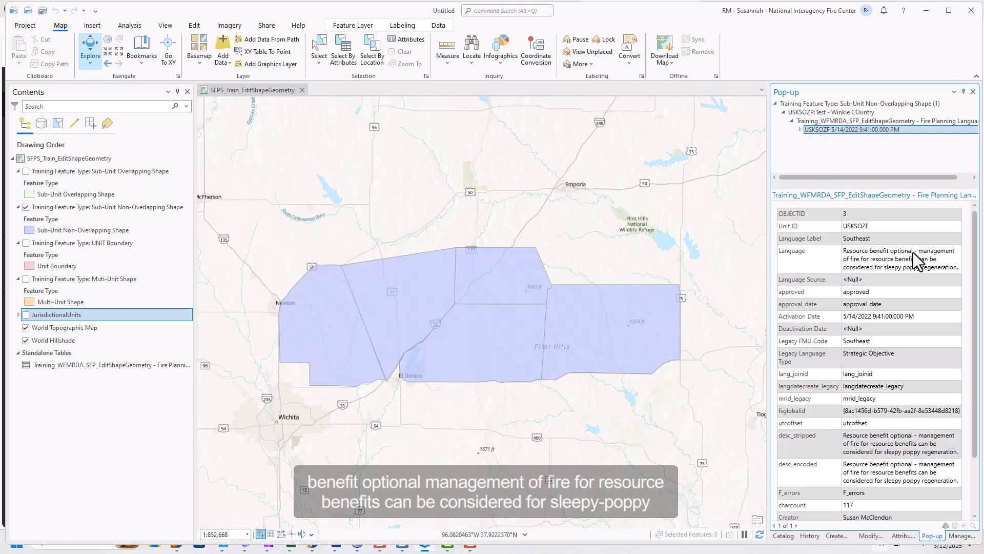
pyautogui.moveTo(959, 269); pyautogui.dragTo(837, 256)
pyautogui.click(26, 315)
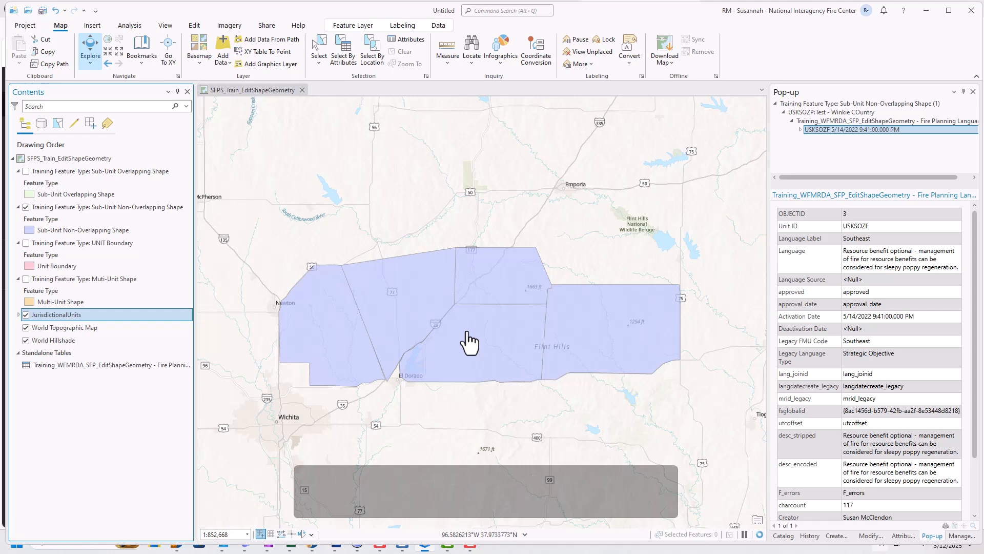
# - Inspect the sub-unit shapes around El Dorado, then hide JurisdictionalUnits again
pyautogui.scroll(-3, 468, 342)
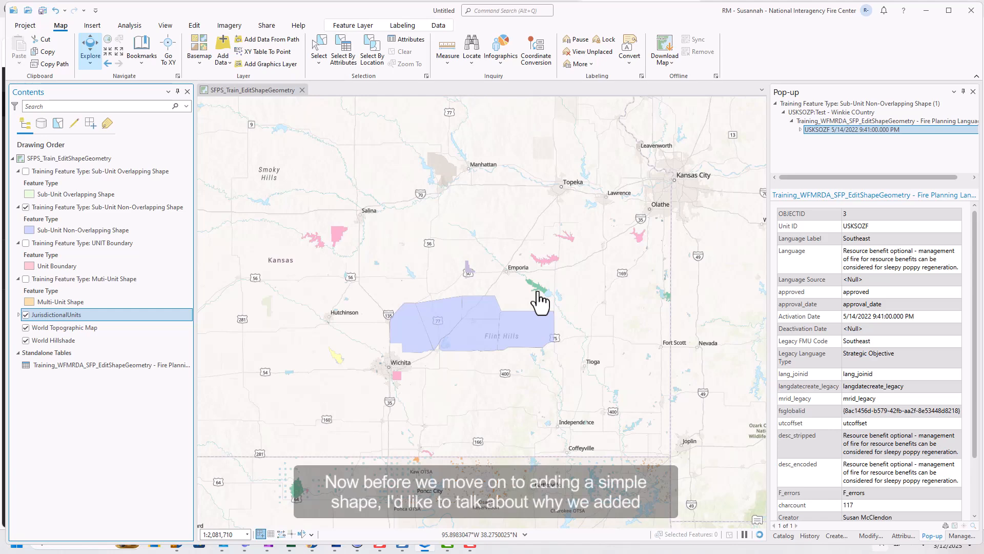
pyautogui.scroll(4, 538, 300)
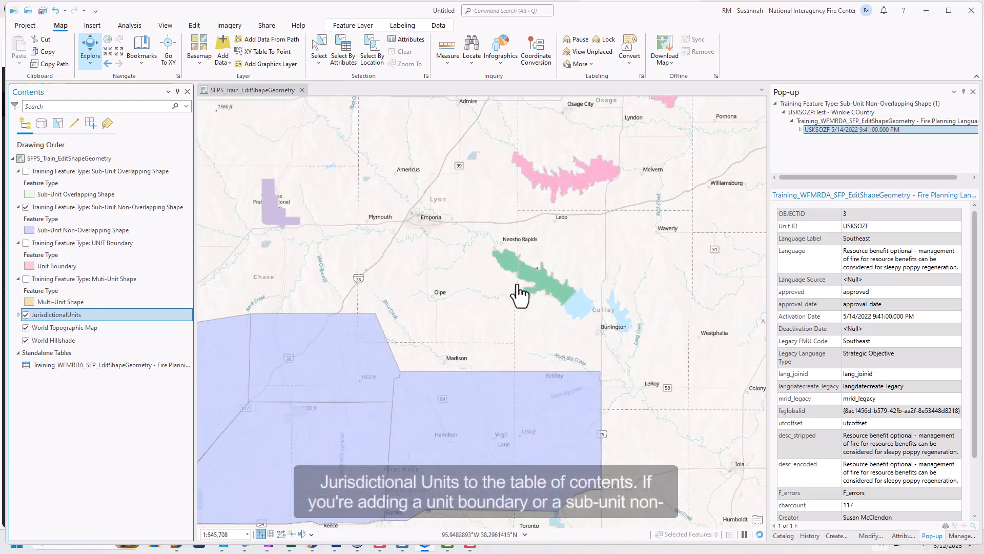
pyautogui.moveTo(428, 379); pyautogui.dragTo(548, 310)
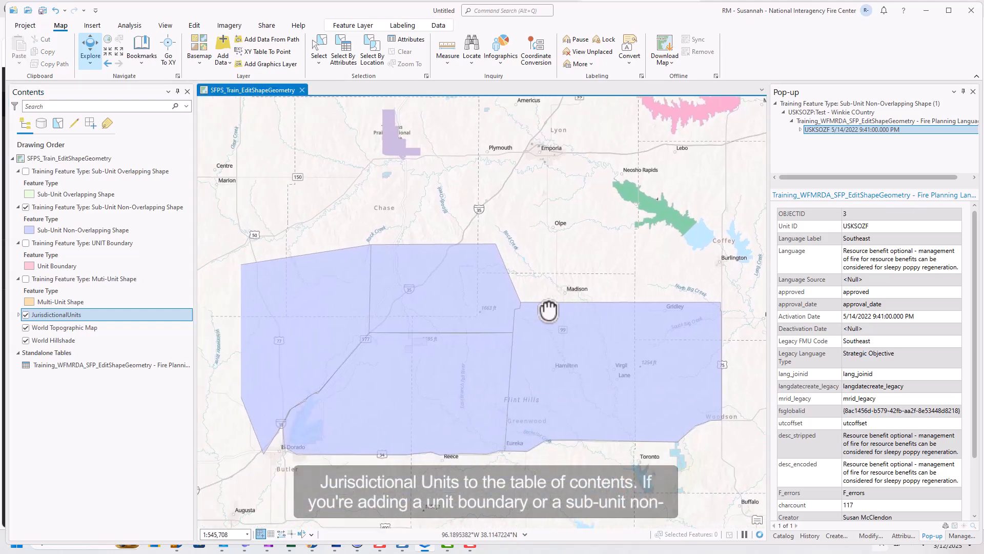
pyautogui.scroll(1, 292, 417)
pyautogui.scroll(2, 291, 415)
pyautogui.moveTo(310, 439); pyautogui.dragTo(440, 364)
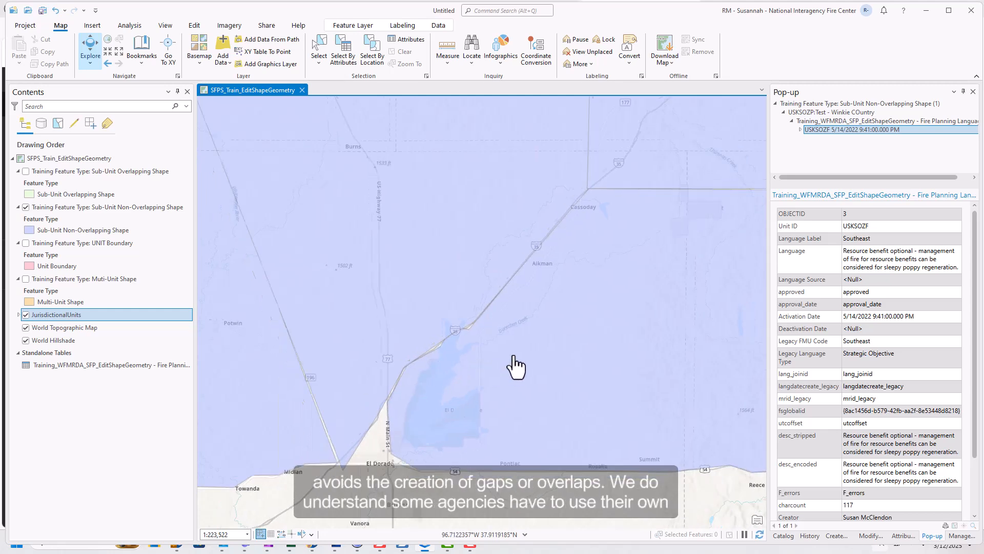
pyautogui.scroll(-3, 515, 366)
pyautogui.moveTo(560, 359); pyautogui.dragTo(485, 347)
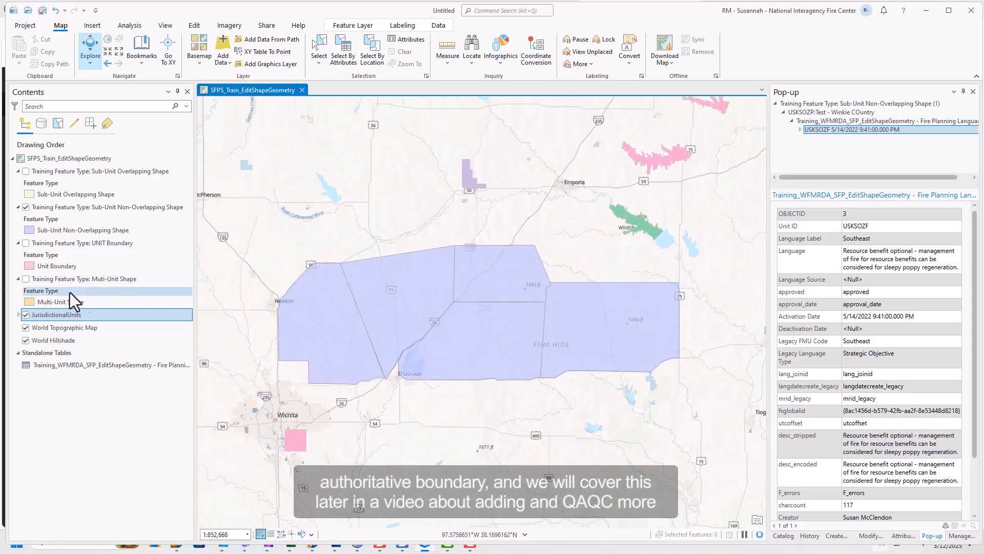
pyautogui.click(25, 315)
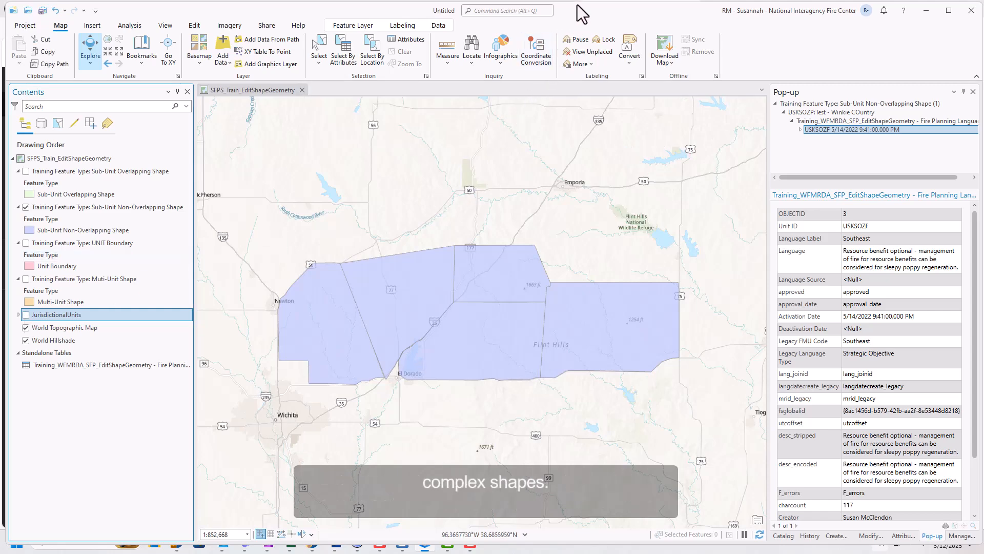
# - Download an offline copy of the map and bring up the Catalog
pyautogui.click(662, 60)
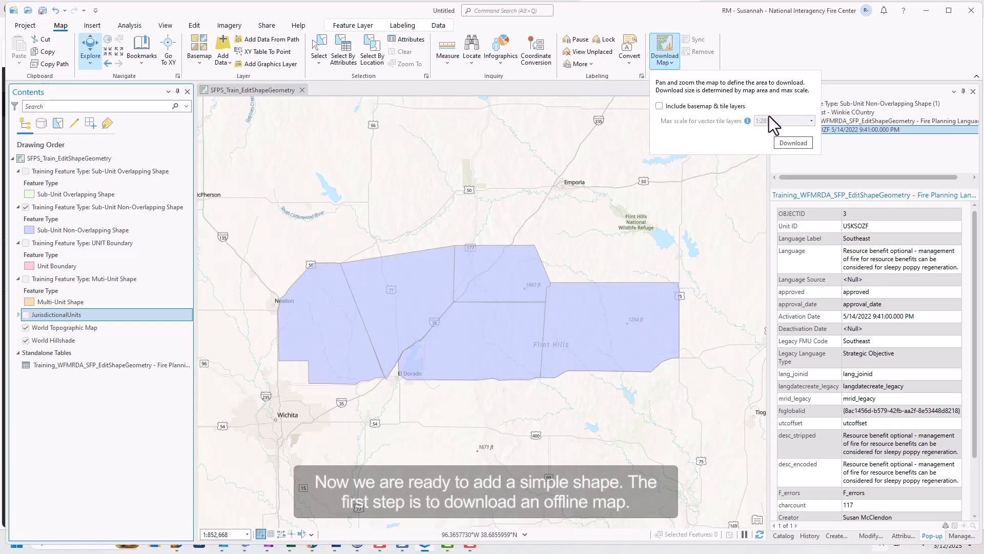
pyautogui.click(786, 139)
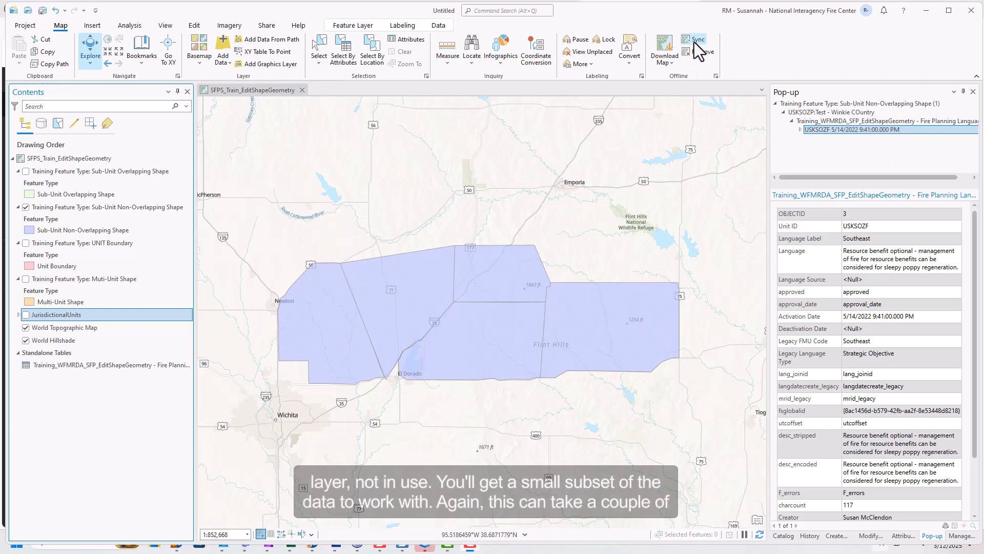
pyautogui.click(790, 533)
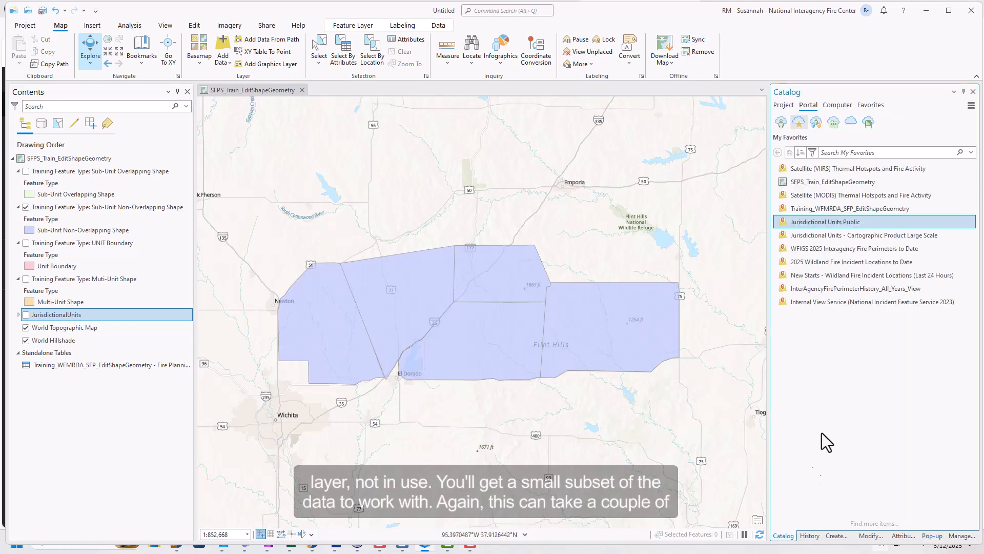
# - Check the project's Databases for the Training mobile geodatabase, then list Contents by drawing order
pyautogui.click(785, 105)
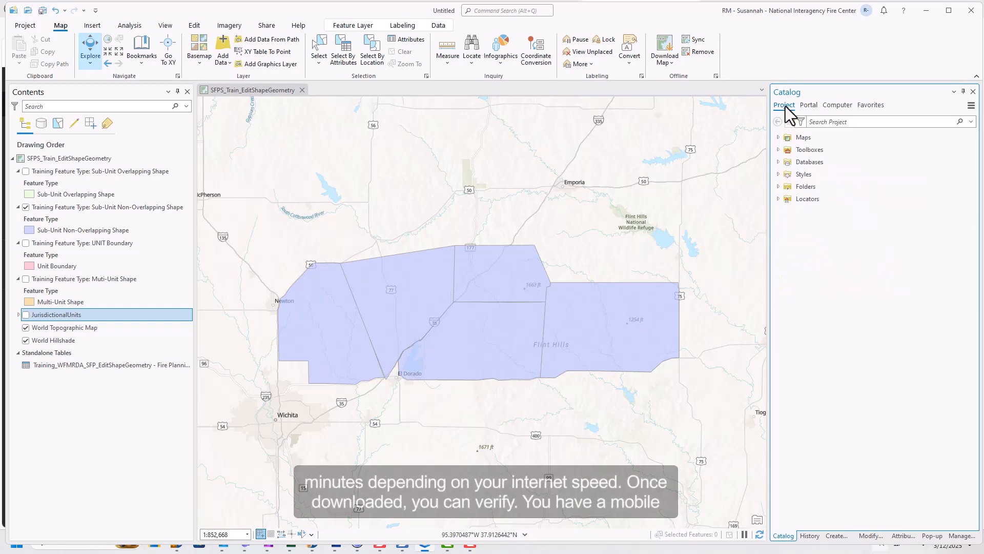
pyautogui.click(780, 162)
pyautogui.moveTo(941, 186)
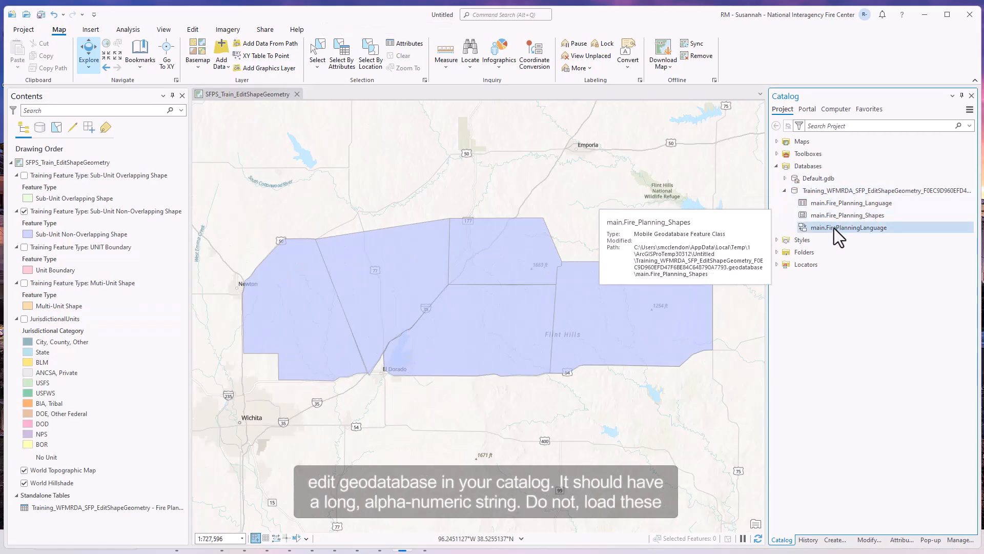
pyautogui.moveTo(834, 223)
pyautogui.moveTo(853, 193)
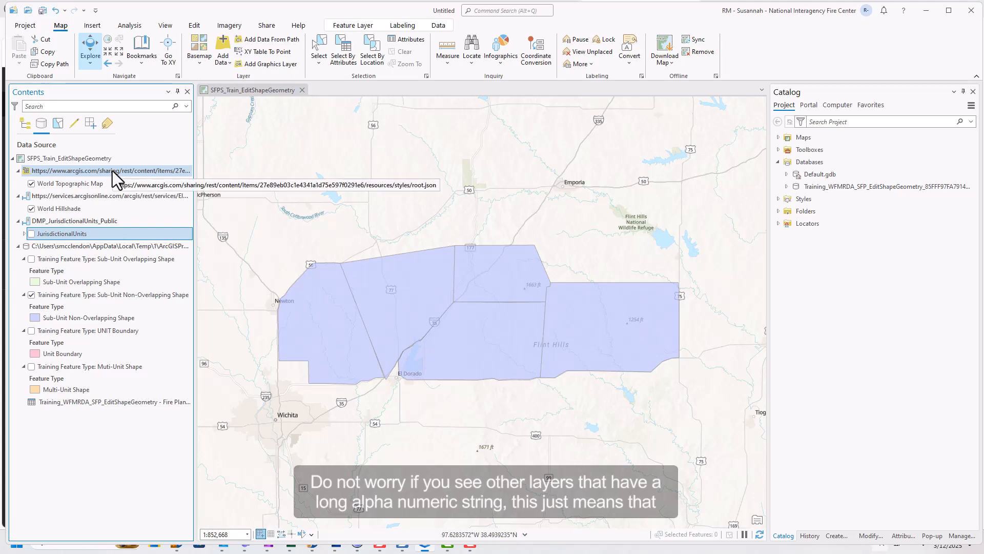
pyautogui.click(25, 125)
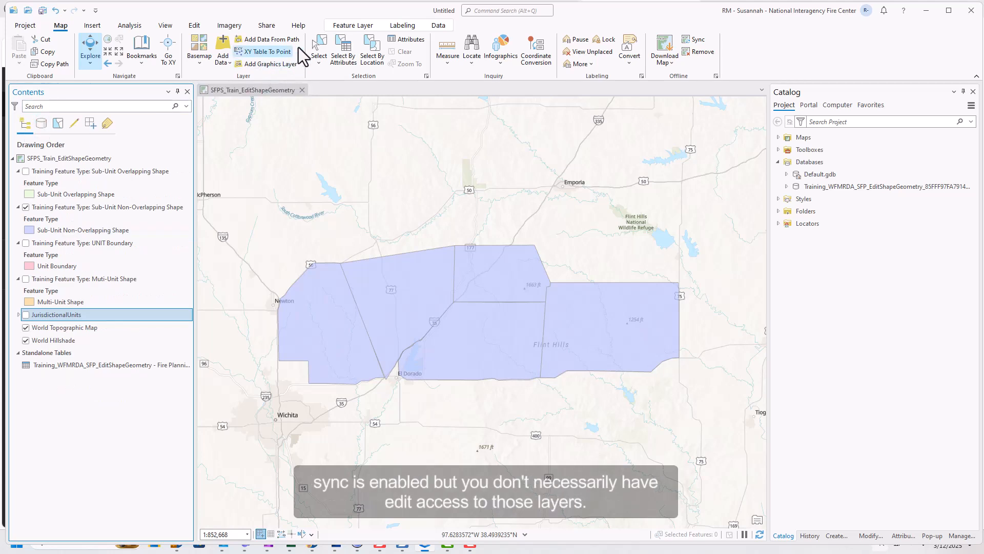
# - Set the SNOS template's Agency to US Federal - National Park Service
pyautogui.click(195, 26)
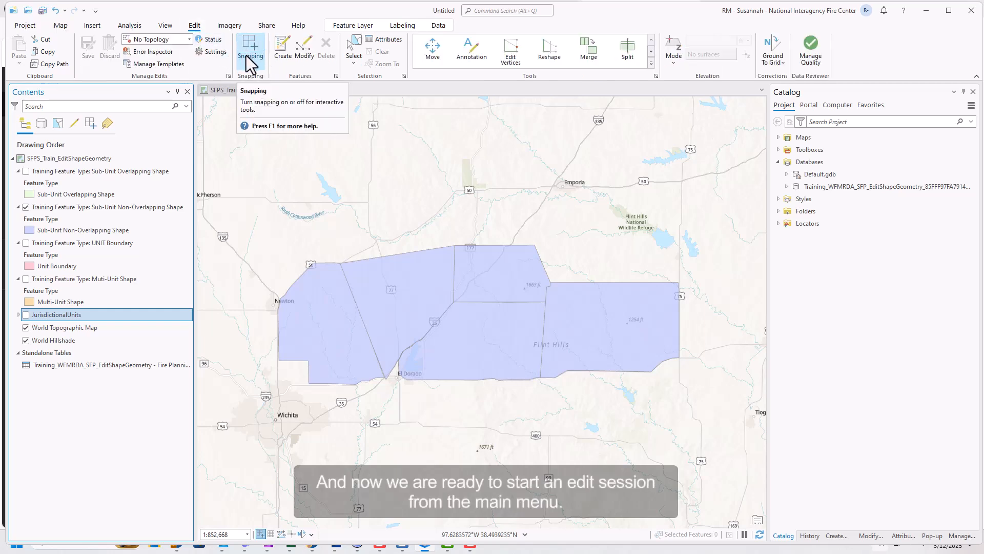
pyautogui.click(282, 62)
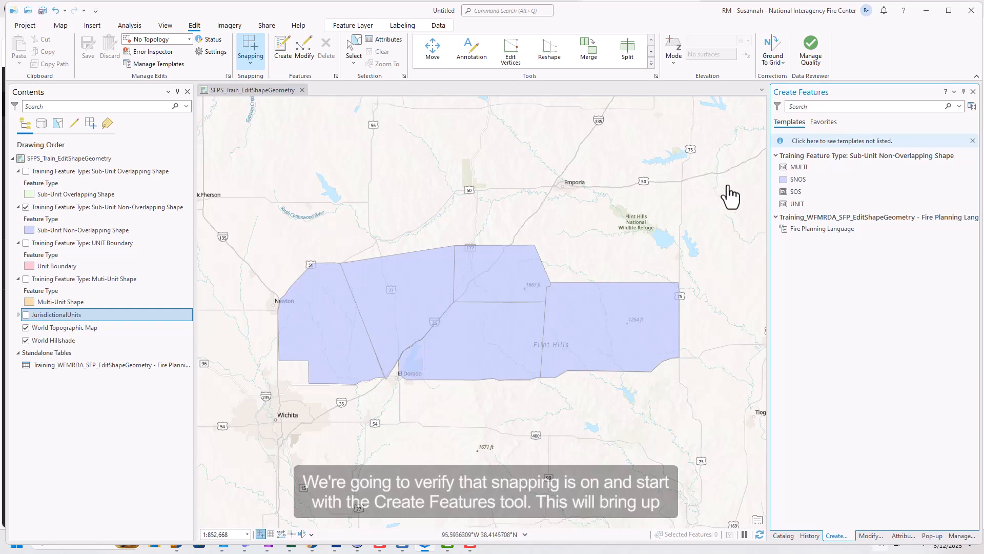
pyautogui.click(792, 180)
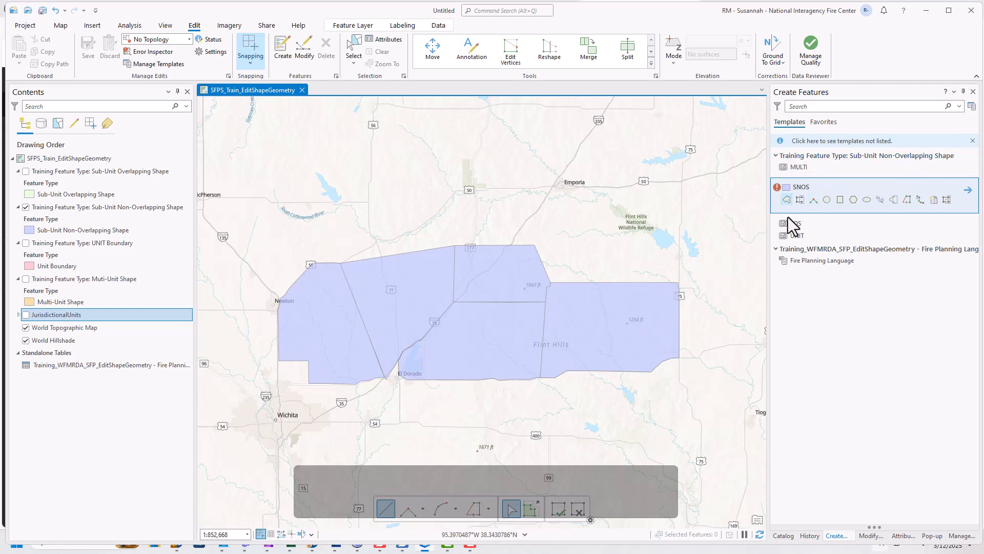
pyautogui.click(971, 191)
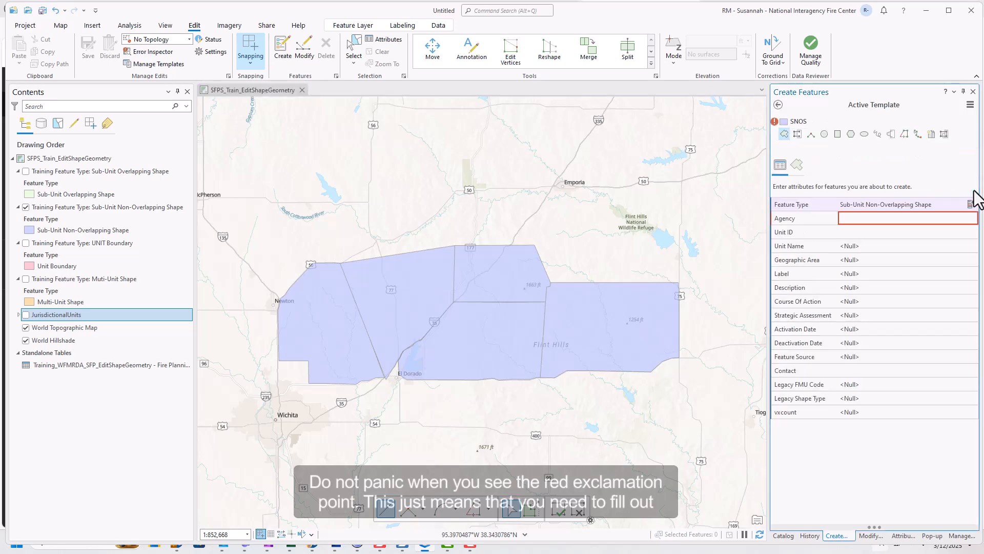
pyautogui.click(953, 217)
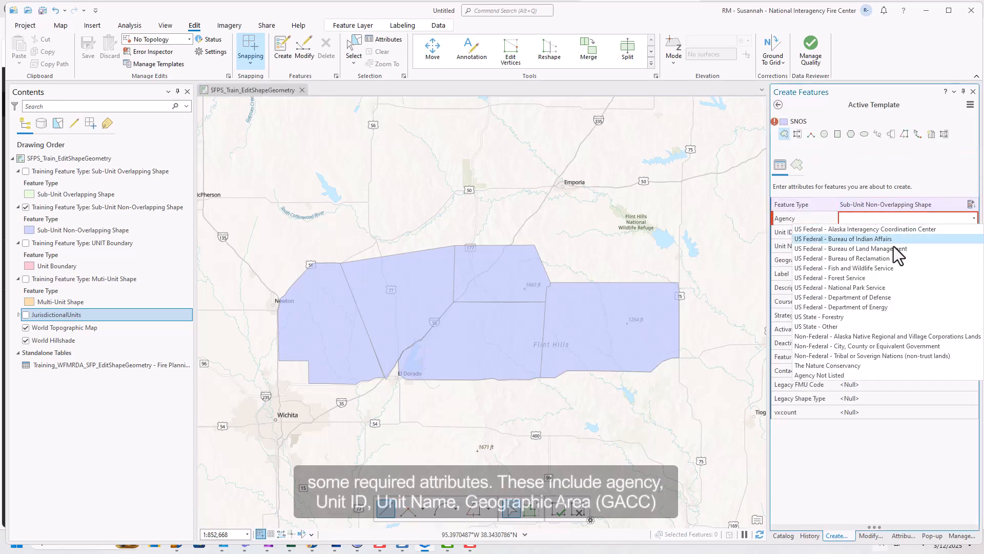
pyautogui.click(883, 288)
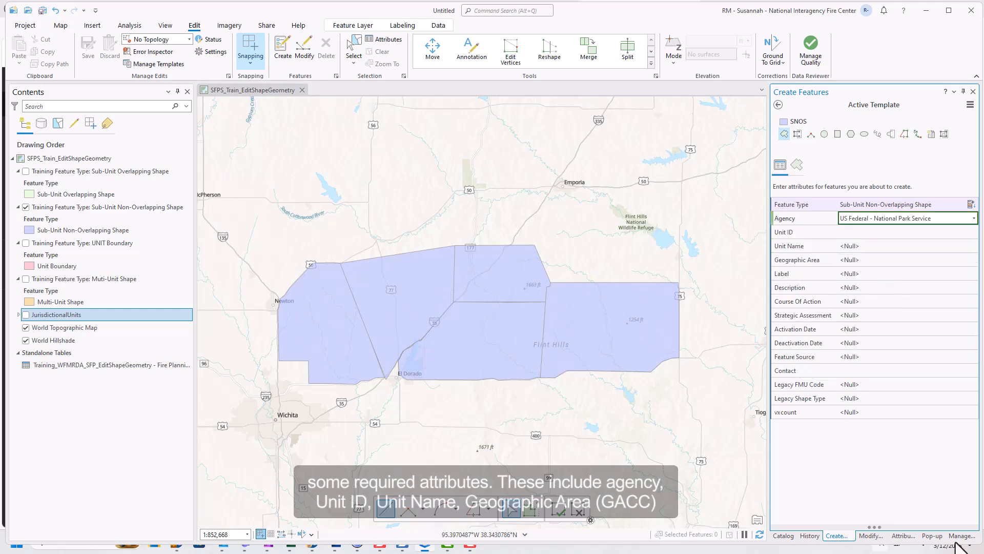
pyautogui.click(932, 536)
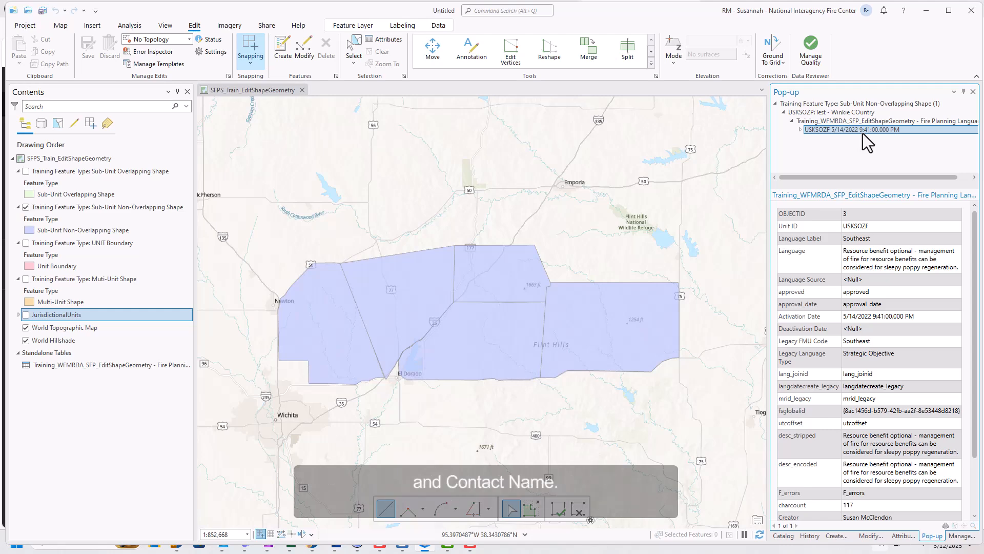
# - Select the USKSOZP:Test feature and float its attributes over the map
pyautogui.rightClick(862, 133)
pyautogui.rightClick(863, 124)
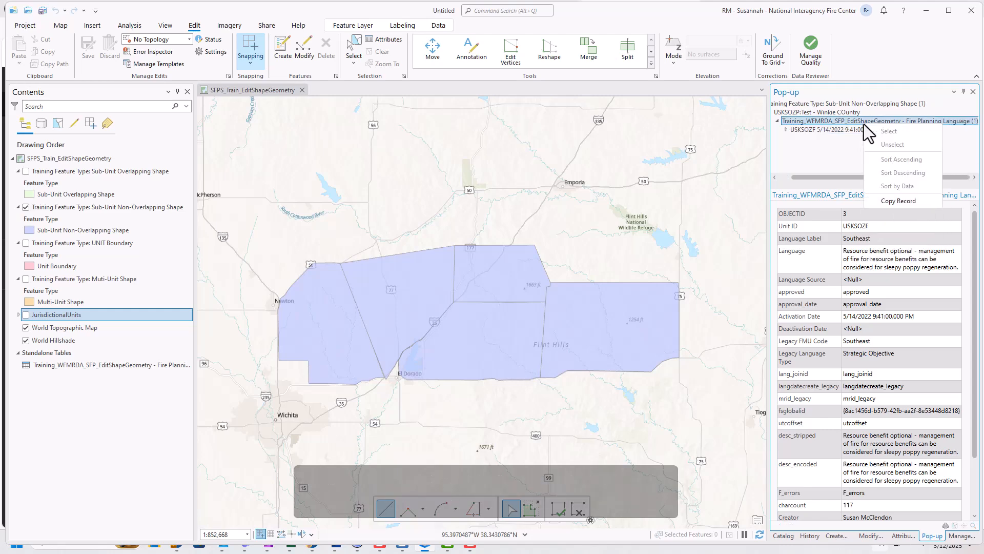
pyautogui.rightClick(853, 110)
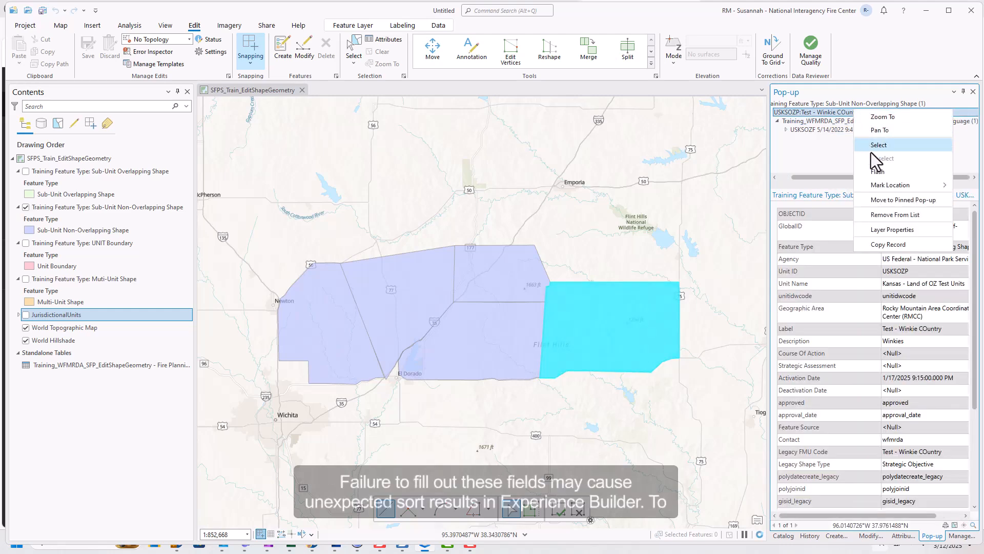
pyautogui.click(885, 197)
pyautogui.moveTo(886, 197); pyautogui.dragTo(630, 135)
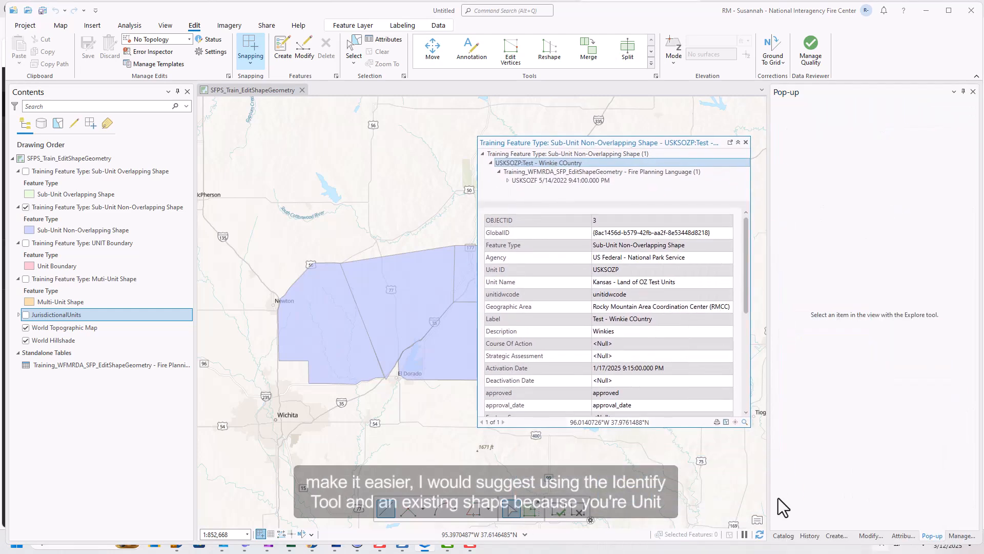
# - Copy Unit ID USKSOZP and Unit Name Kansas - Land of OZ Test Units into the template
pyautogui.click(837, 535)
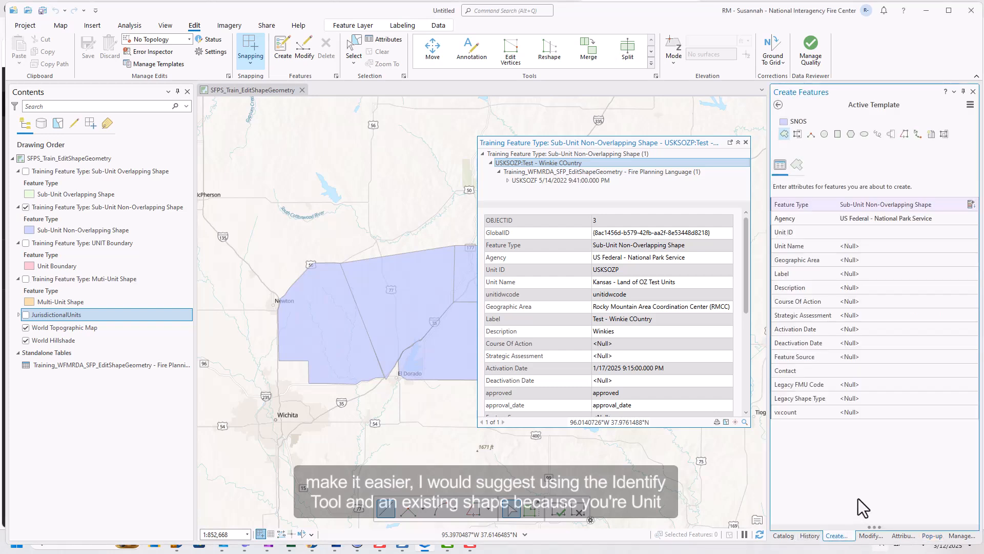
pyautogui.doubleClick(600, 268)
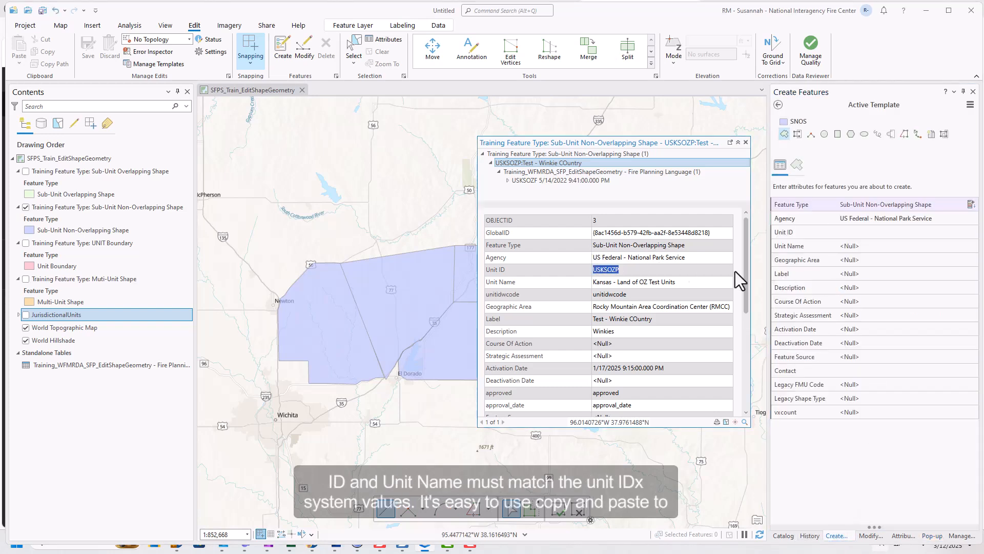
pyautogui.click(858, 233)
pyautogui.hotkey('ctrl', 'v')
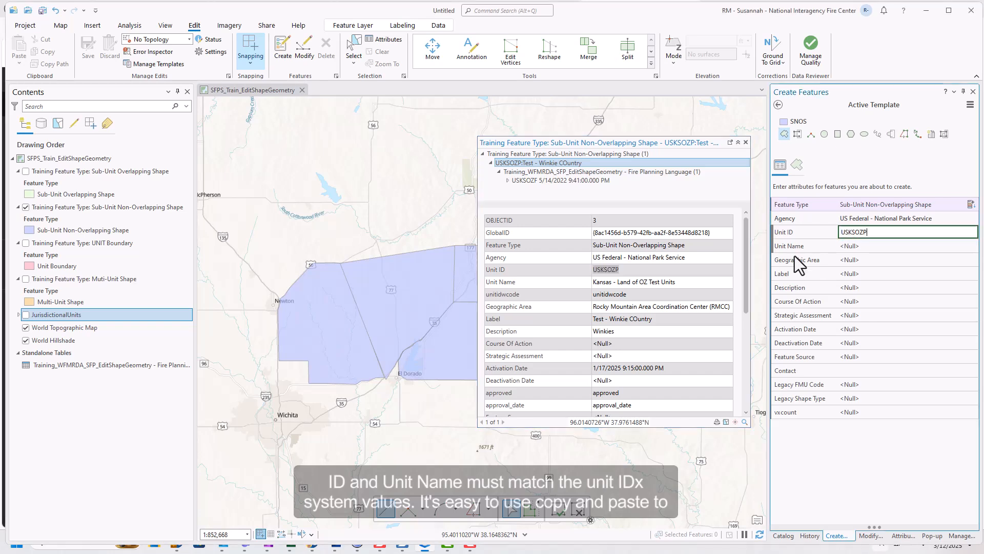
pyautogui.moveTo(686, 282); pyautogui.dragTo(593, 281)
pyautogui.hotkey('ctrl', 'c')
pyautogui.click(855, 246)
pyautogui.hotkey('ctrl', 'v')
# - Set Geographic Area to RMCC and enter the contact's name
pyautogui.click(855, 260)
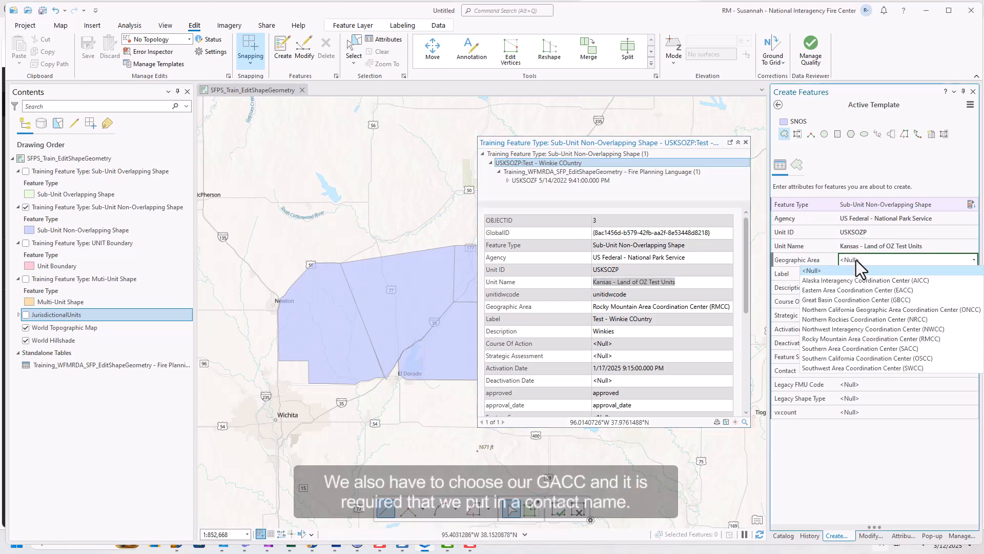
pyautogui.click(865, 341)
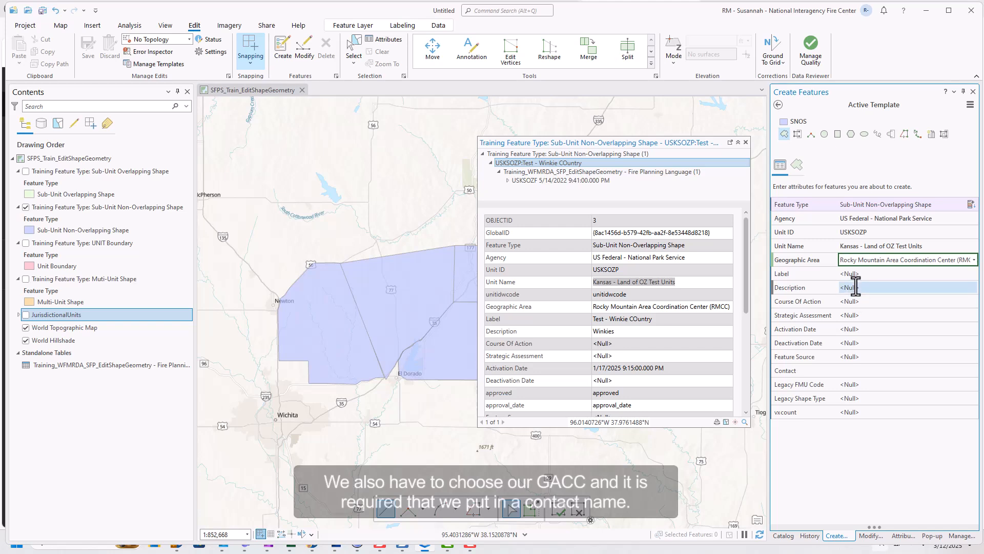
pyautogui.click(857, 372)
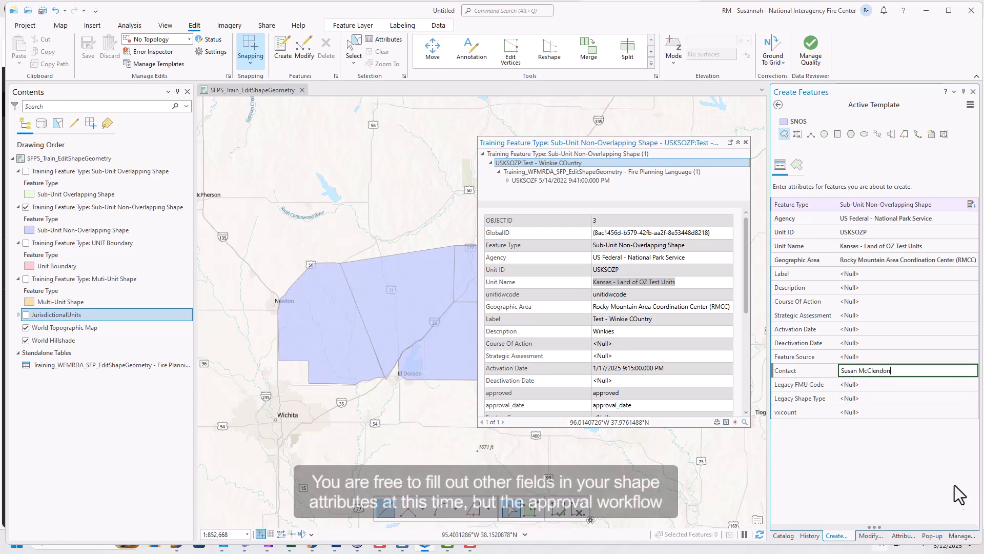
pyautogui.click(939, 475)
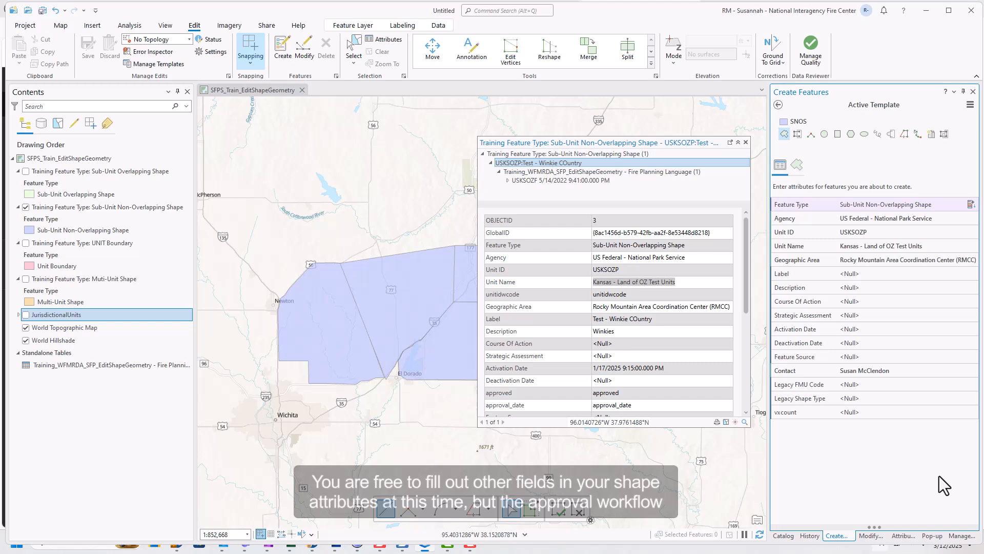
# - Leave Course Of Action and Strategic Assessment unchanged and close the floating attributes window
pyautogui.click(905, 300)
pyautogui.click(905, 299)
pyautogui.click(905, 313)
pyautogui.click(906, 313)
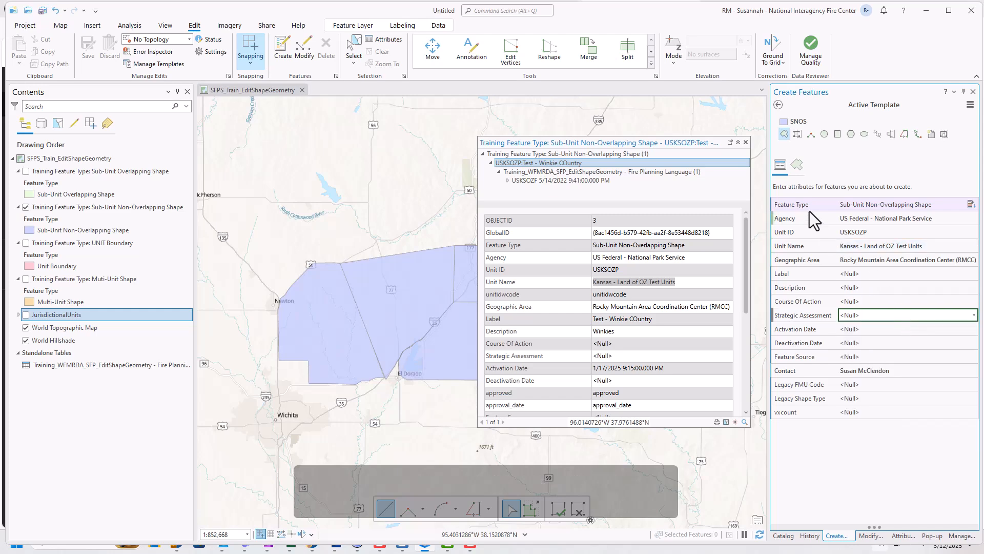
pyautogui.click(746, 142)
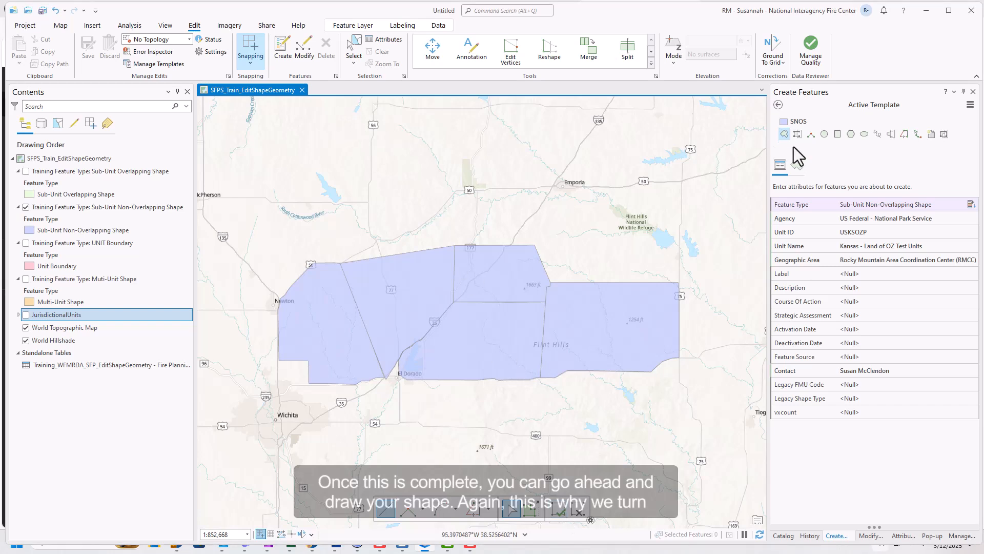
# - Draw the SNOS polygon south of El Dorado, snapping its northern vertices to the existing edge
pyautogui.click(784, 134)
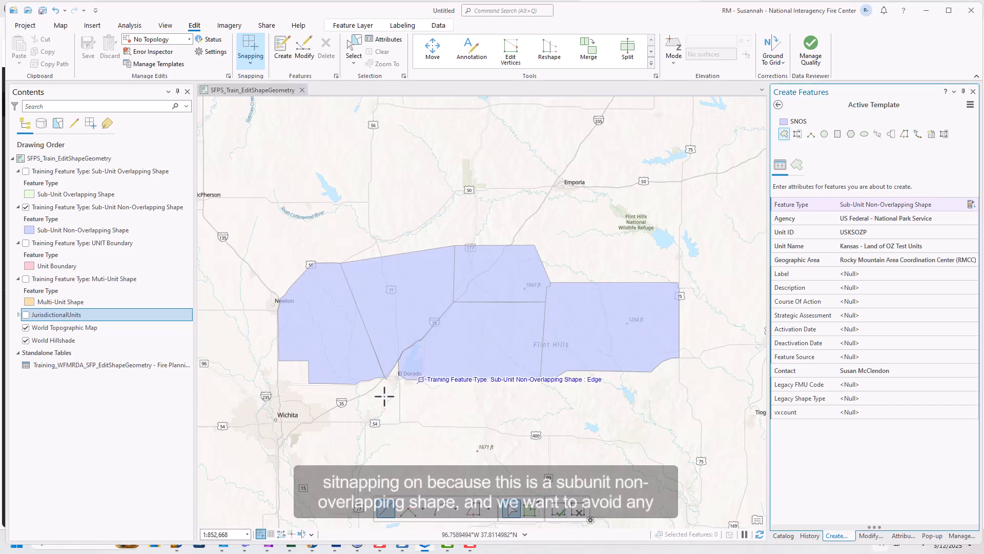
pyautogui.scroll(3, 388, 390)
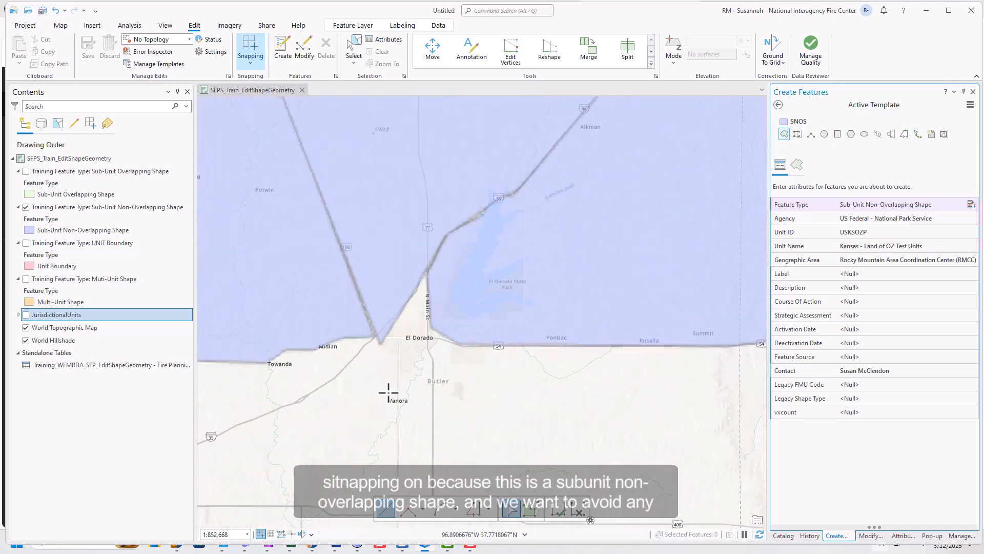
pyautogui.click(380, 343)
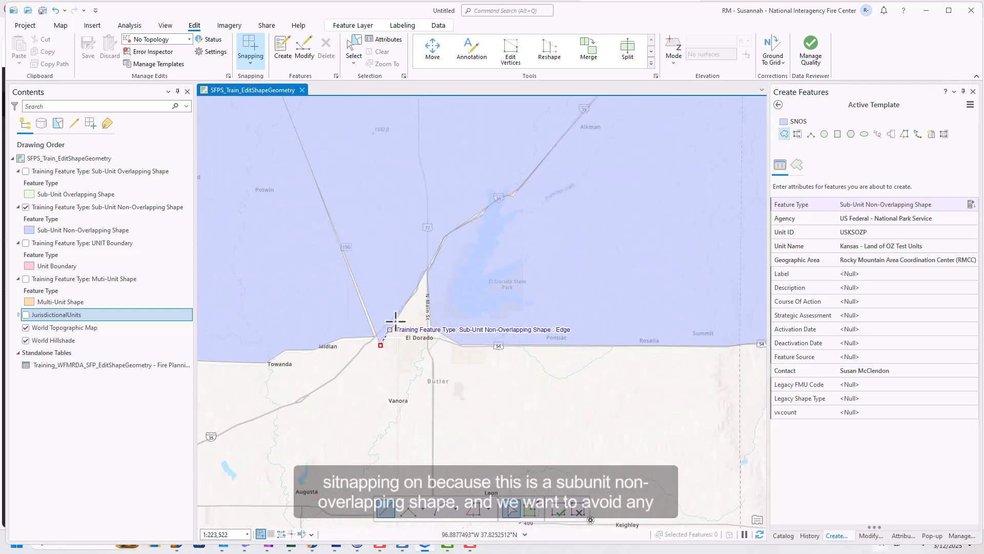
pyautogui.click(426, 270)
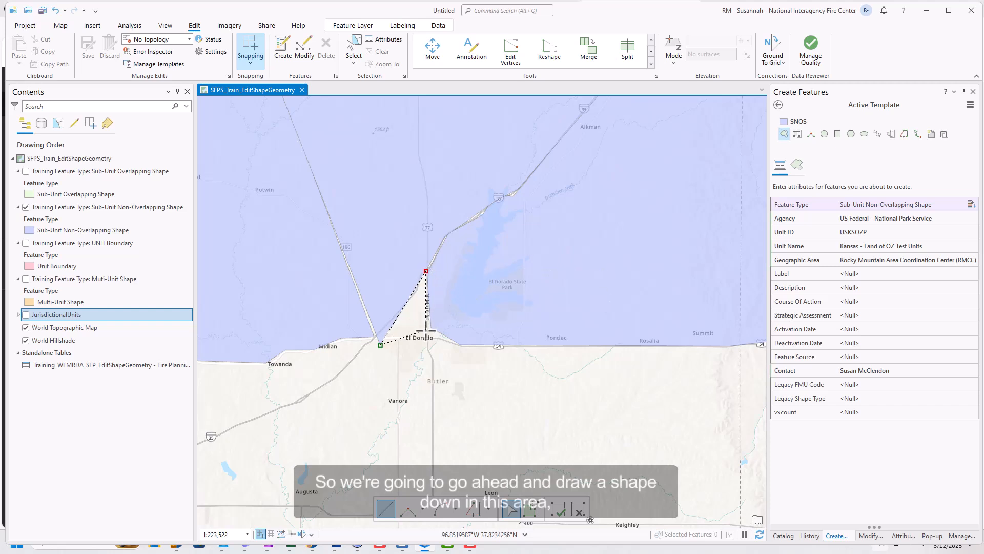
pyautogui.click(431, 327)
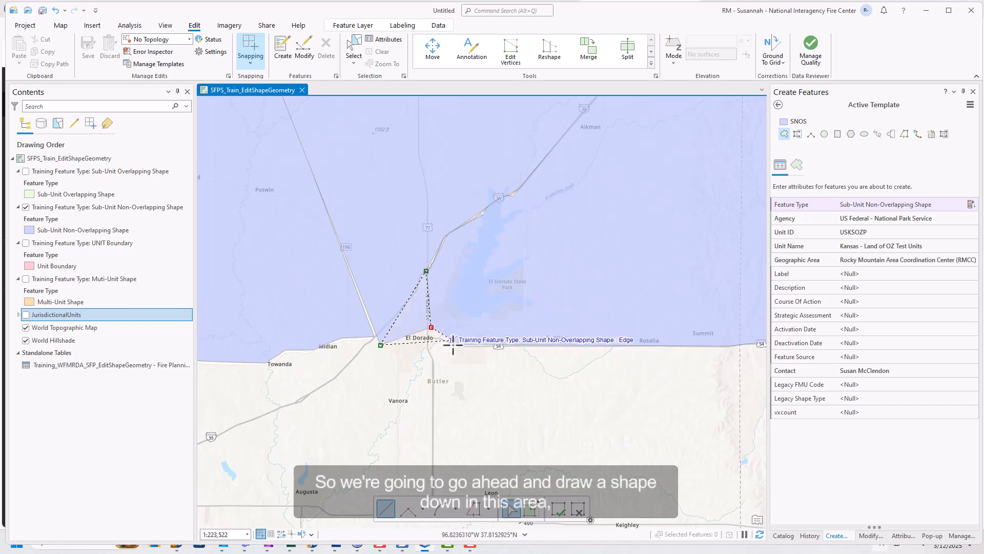
pyautogui.click(460, 344)
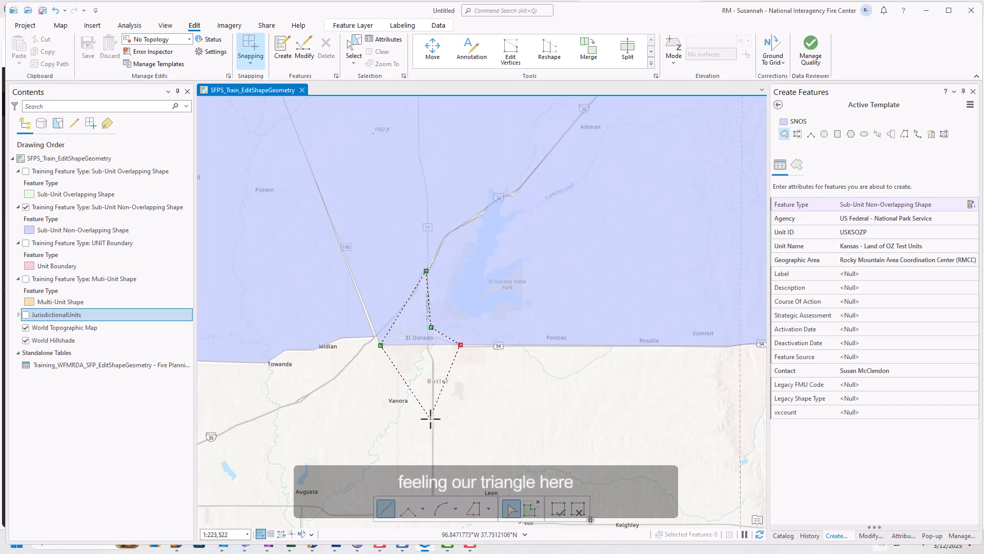
pyautogui.click(468, 415)
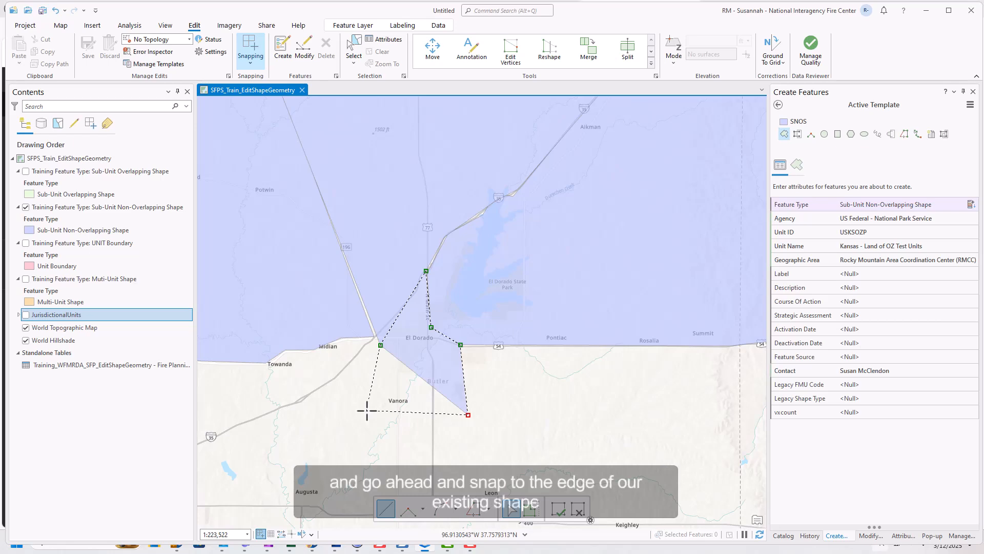
pyautogui.doubleClick(368, 413)
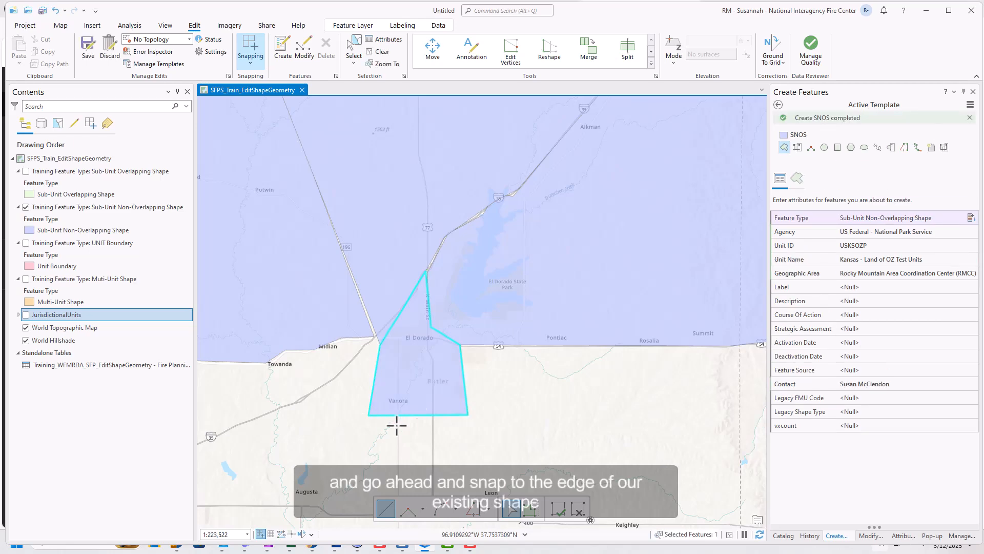
# - Save all pending edits, including the new SNOS polygon, and return to the Map tab
pyautogui.scroll(-4, 463, 351)
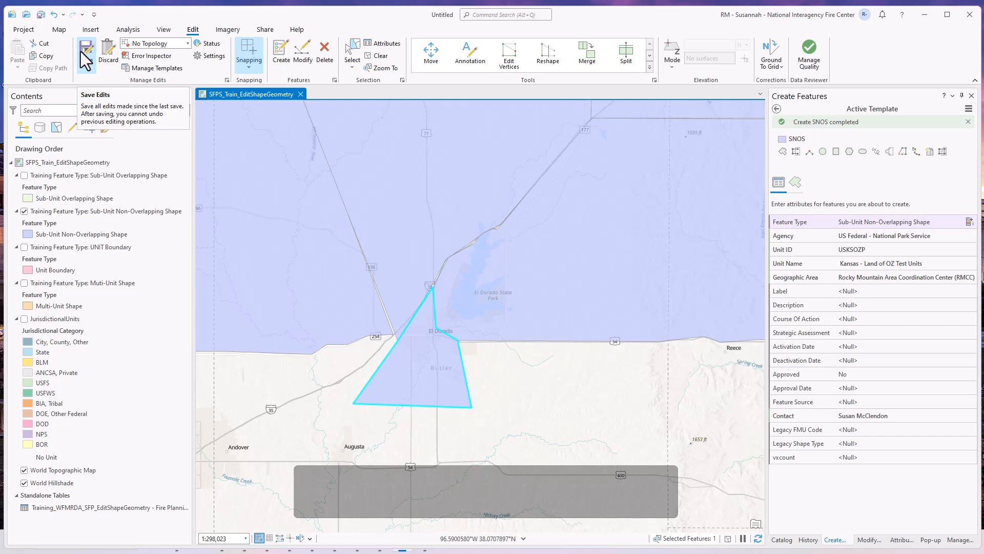
pyautogui.click(86, 59)
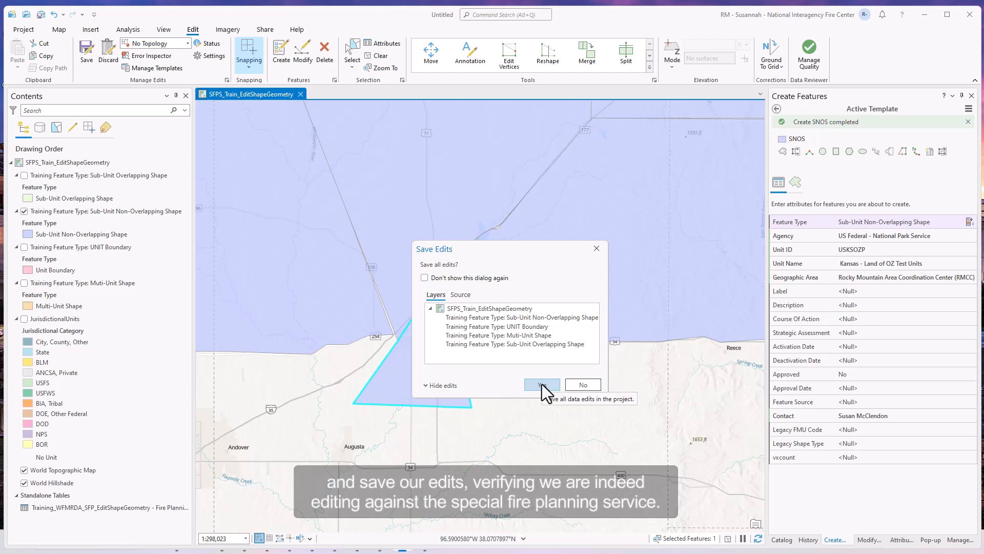
pyautogui.click(543, 383)
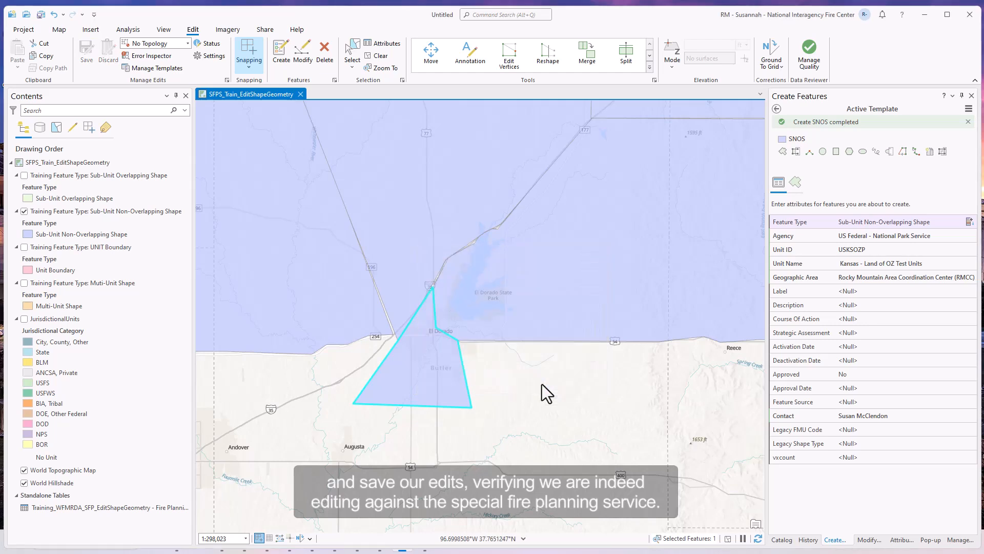
pyautogui.click(53, 34)
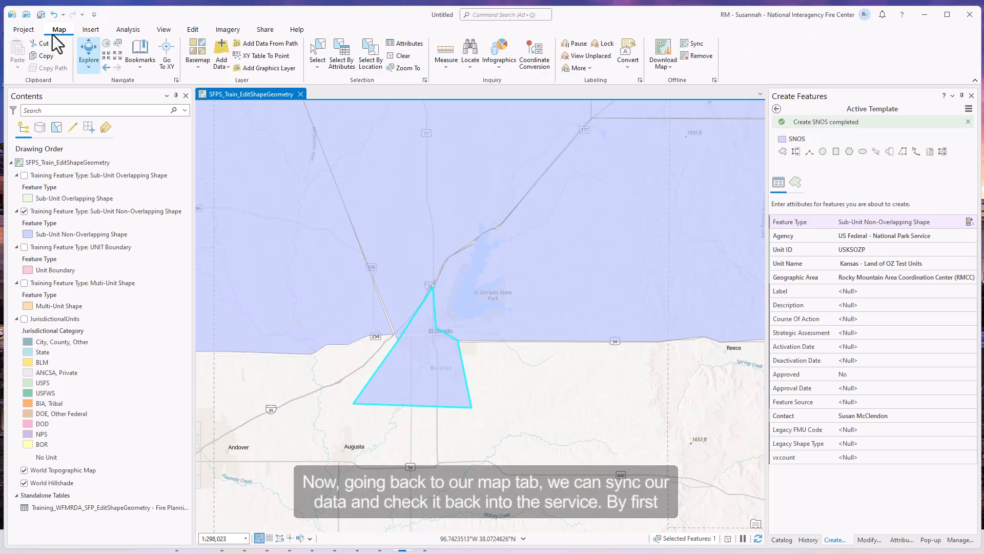
# - Sync the offline edits to the service, remove the offline copy, and refresh the Sub-Unit Non-Overlapping layer
pyautogui.click(693, 44)
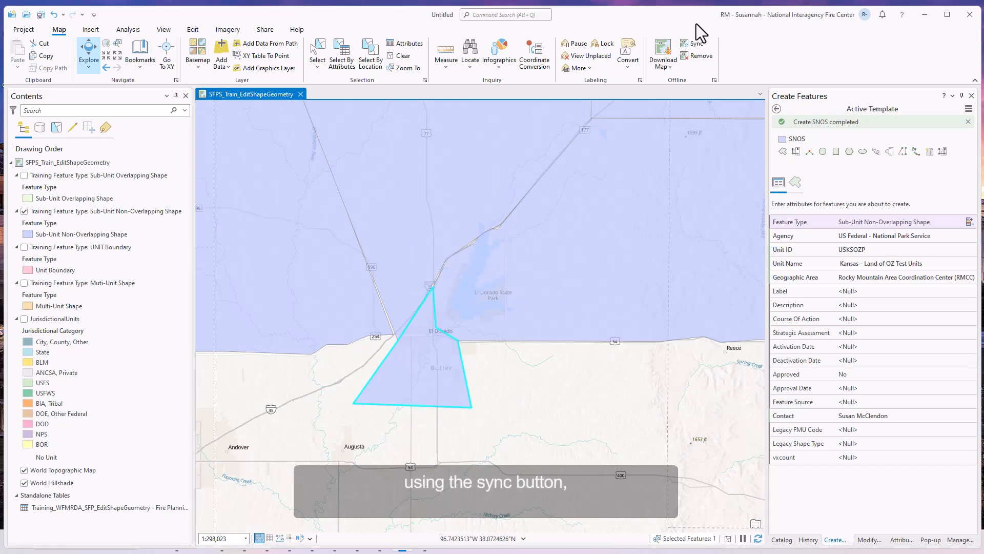
pyautogui.click(704, 58)
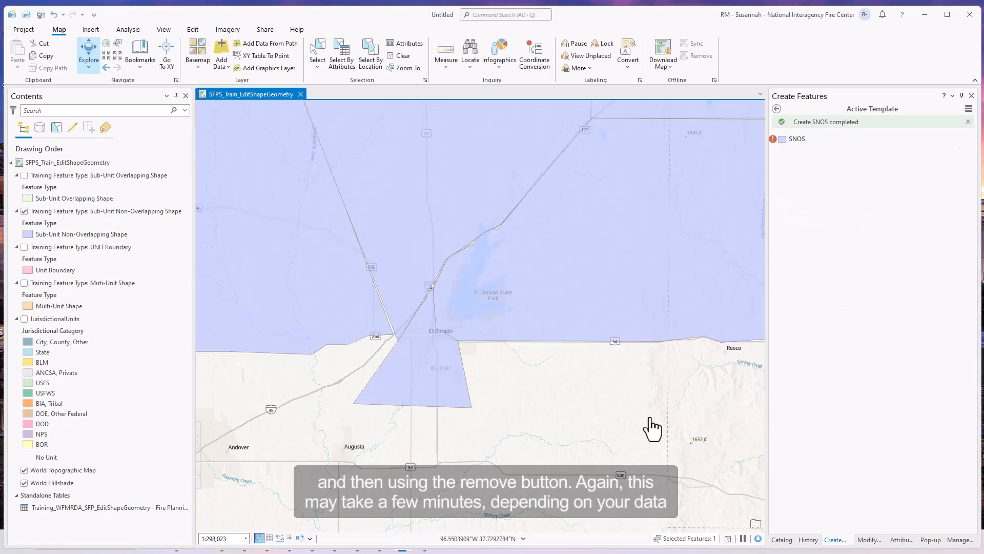
pyautogui.click(24, 211)
pyautogui.click(24, 211)
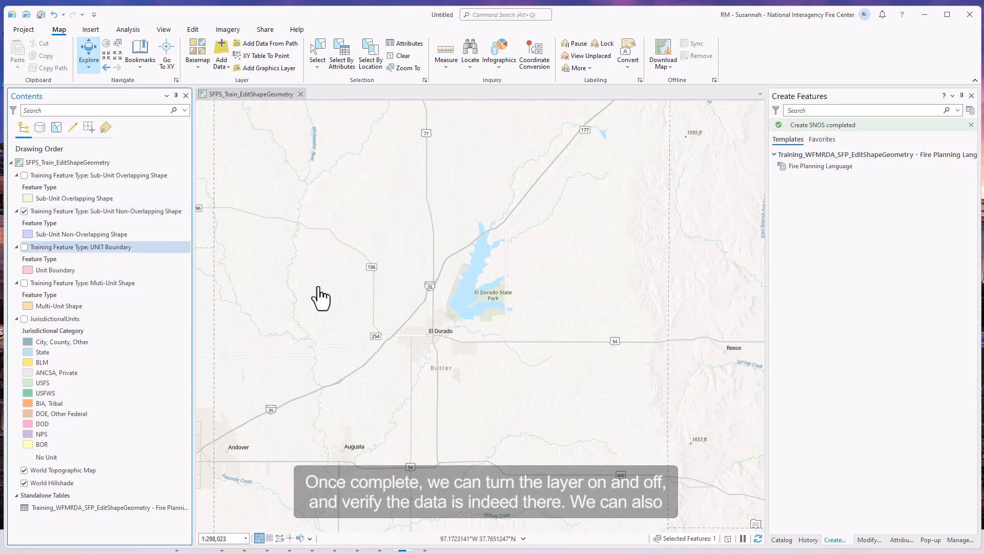
# - Identify the new shape's attributes and check the Catalog pane's databases
pyautogui.scroll(-3, 513, 323)
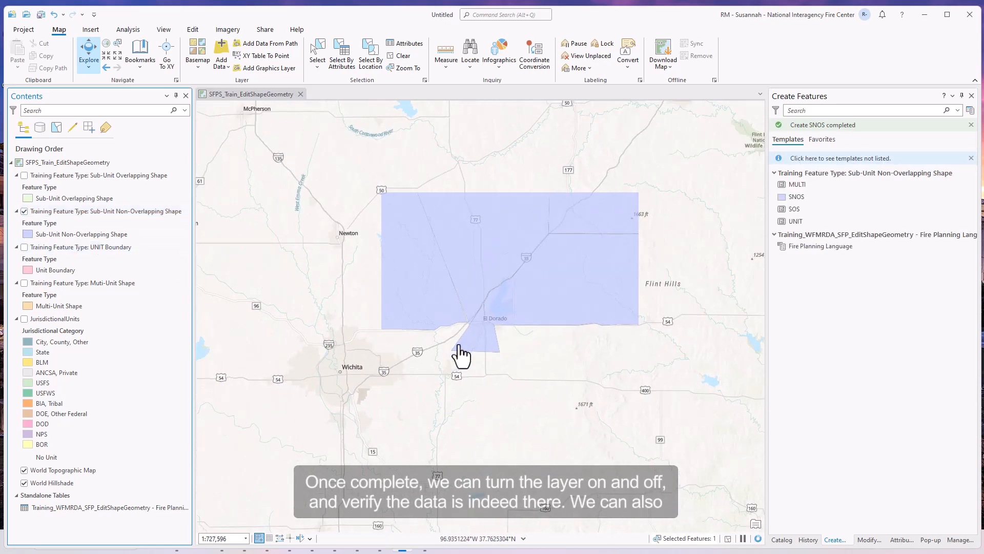
pyautogui.click(468, 353)
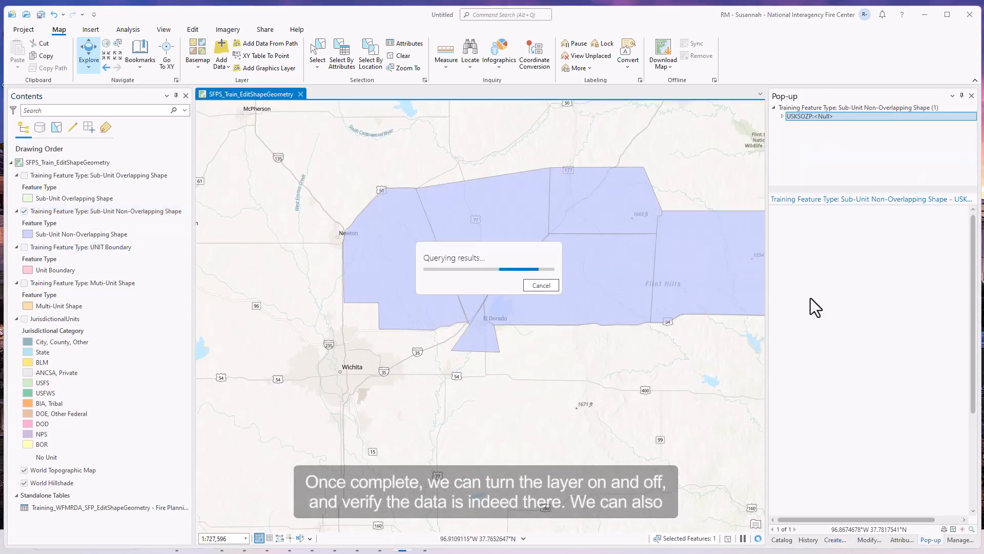
pyautogui.click(782, 539)
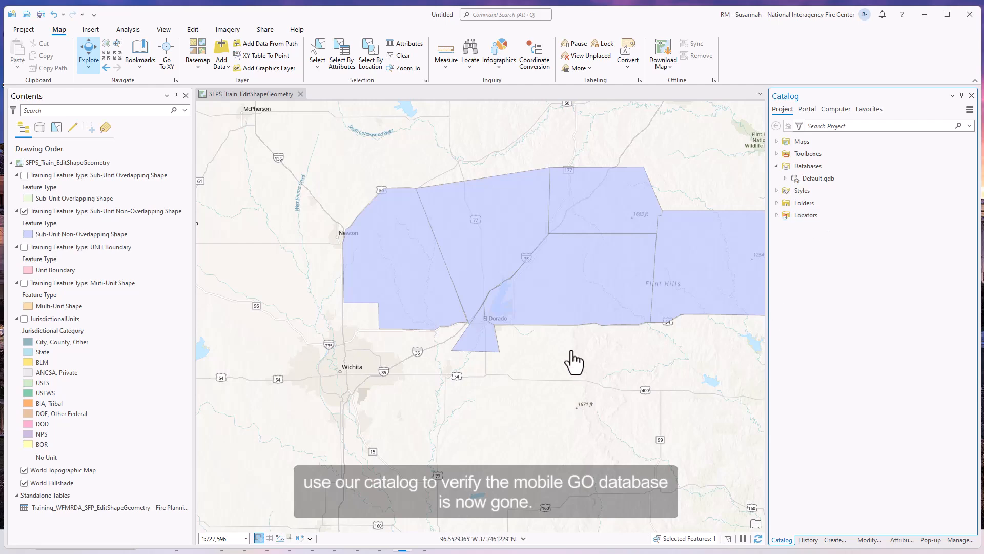
pyautogui.scroll(-2, 578, 359)
pyautogui.moveTo(603, 372); pyautogui.dragTo(535, 368)
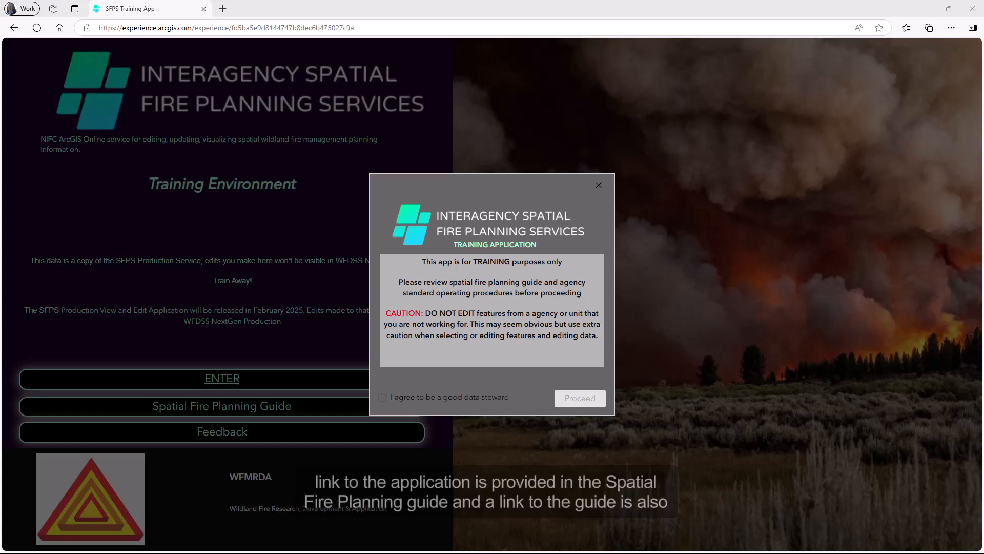
# - Agree to be a good data steward, proceed past the disclaimer, and enter View Data
pyautogui.click(396, 403)
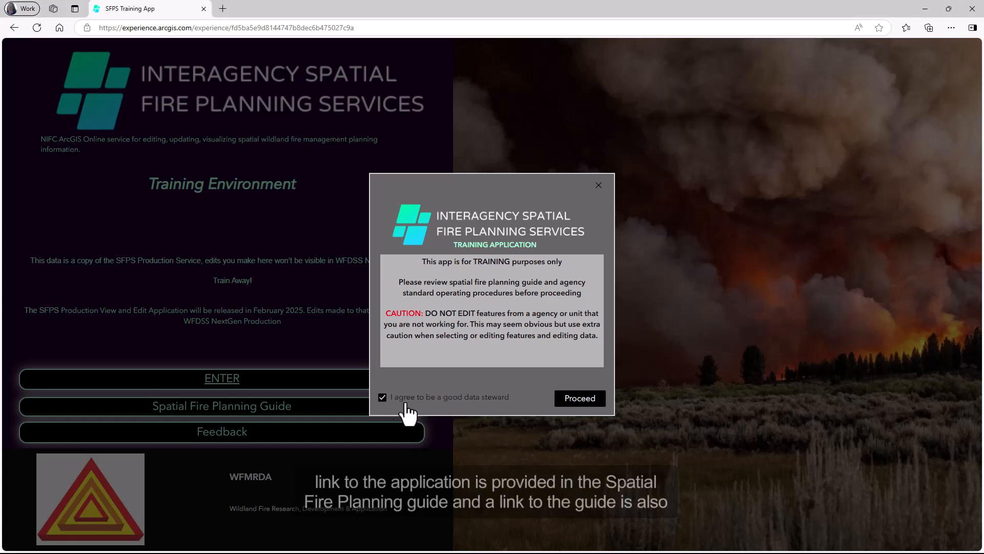
pyautogui.click(569, 399)
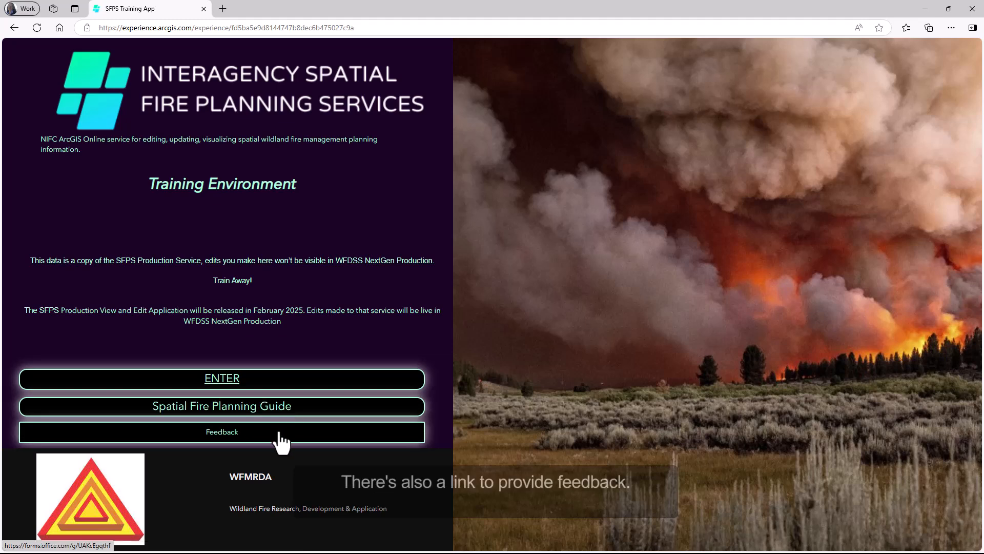
pyautogui.click(226, 382)
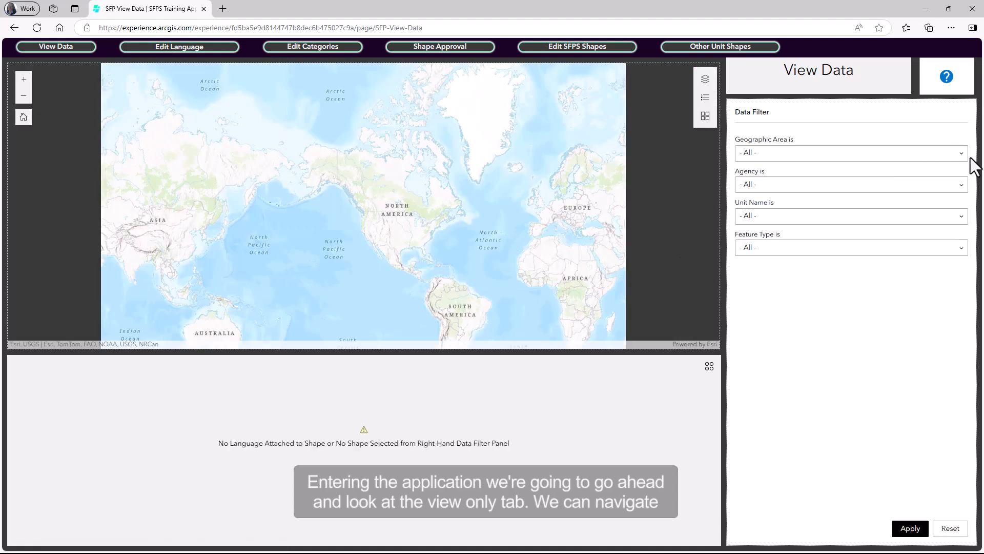
# - Choose filters RMCC, US Federal - National Park Service, Kansas - Land of OZ Test Units, Sub-Unit Non-Overlapping Shape
pyautogui.click(960, 156)
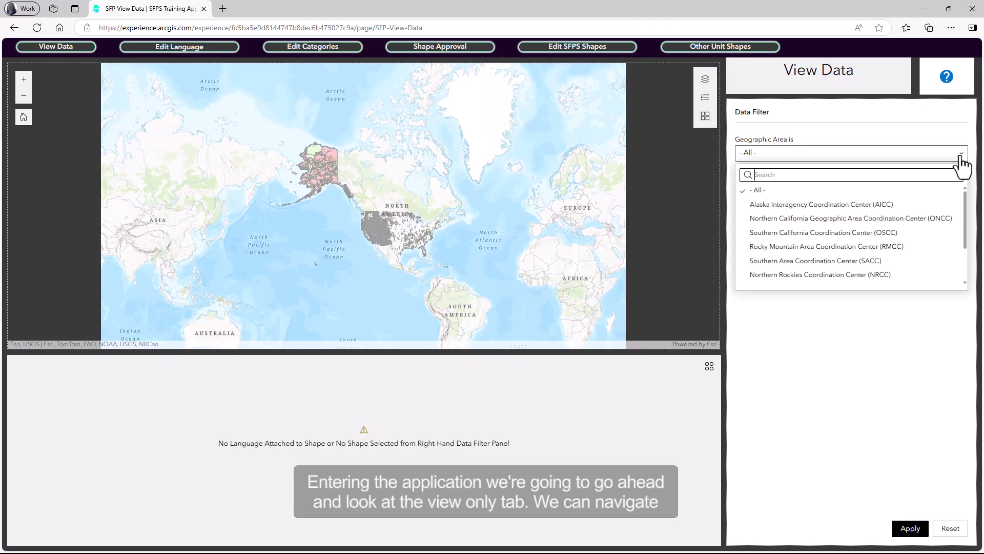
pyautogui.click(883, 248)
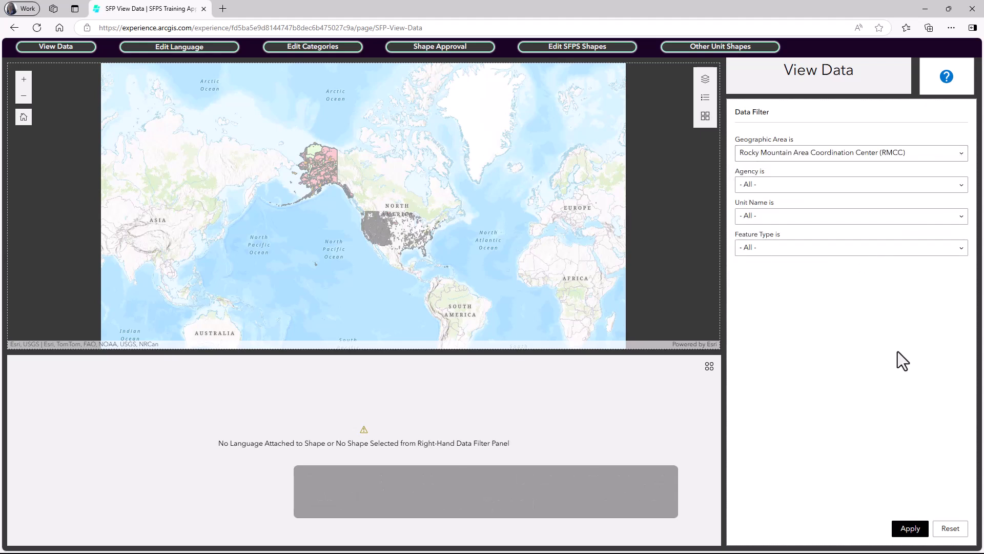
pyautogui.click(947, 186)
pyautogui.click(866, 264)
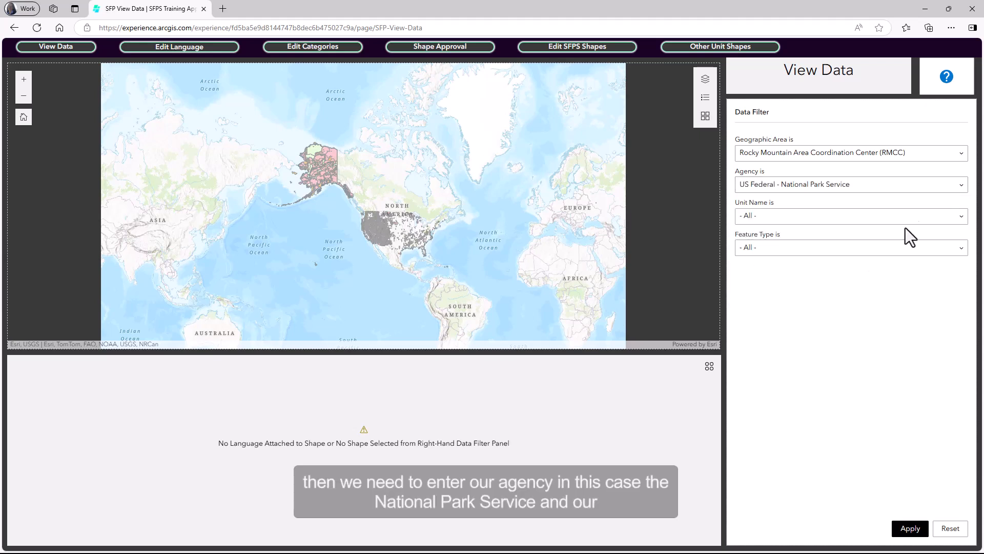
pyautogui.click(955, 226)
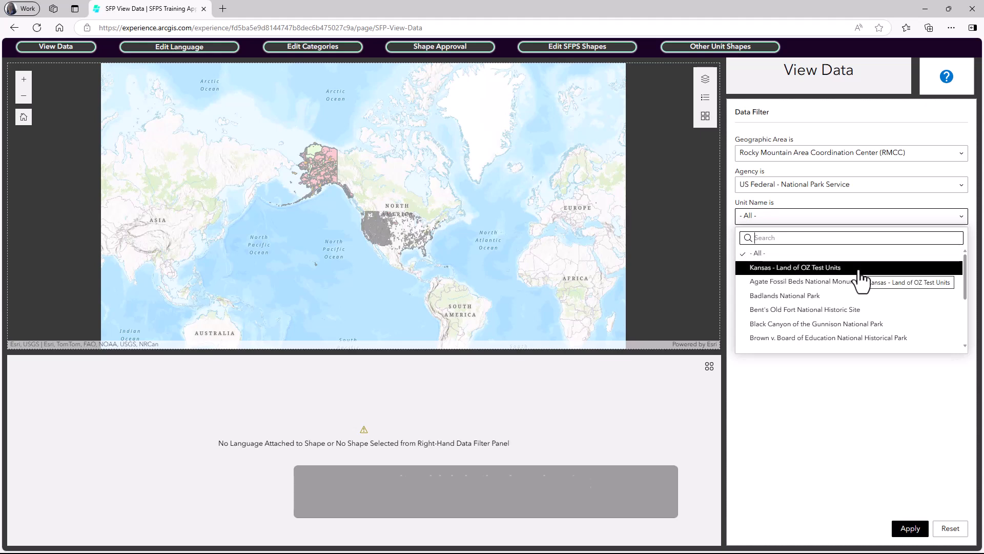
pyautogui.click(859, 271)
pyautogui.click(947, 250)
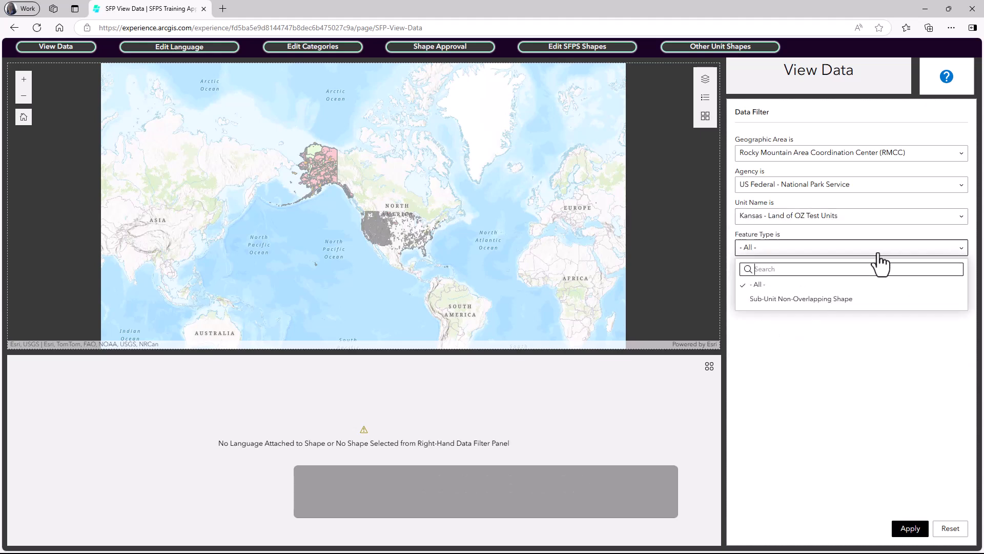
pyautogui.click(834, 301)
# - Apply the data filters and close the feature's attribute popup
pyautogui.click(906, 530)
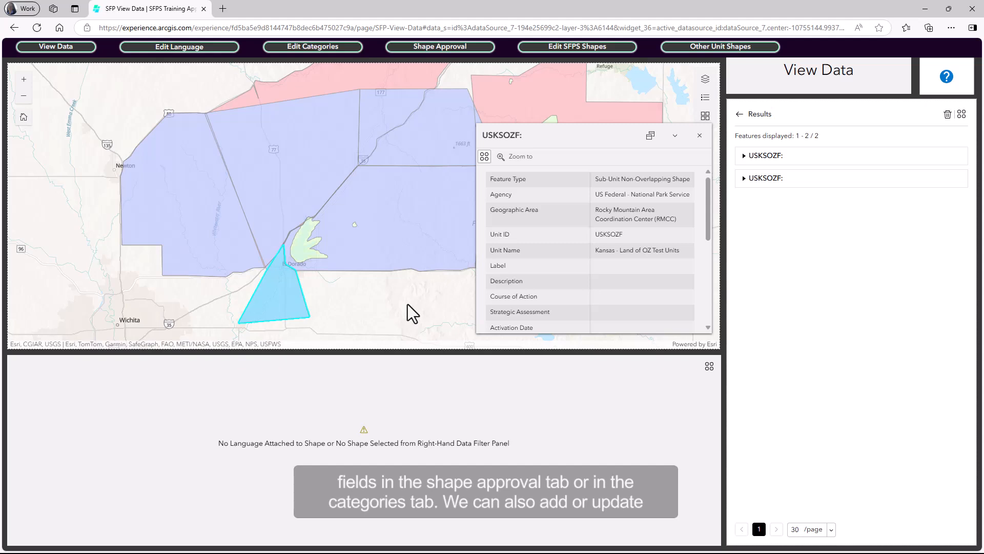
pyautogui.moveTo(709, 210)
pyautogui.mouseDown()
pyautogui.moveTo(715, 313)
pyautogui.moveTo(708, 205)
pyautogui.mouseUp()
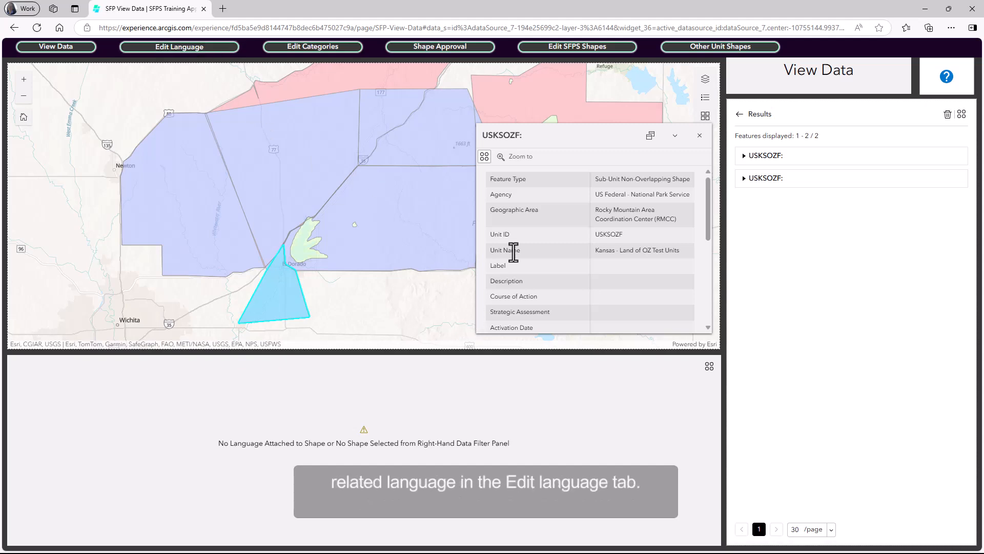
pyautogui.click(697, 139)
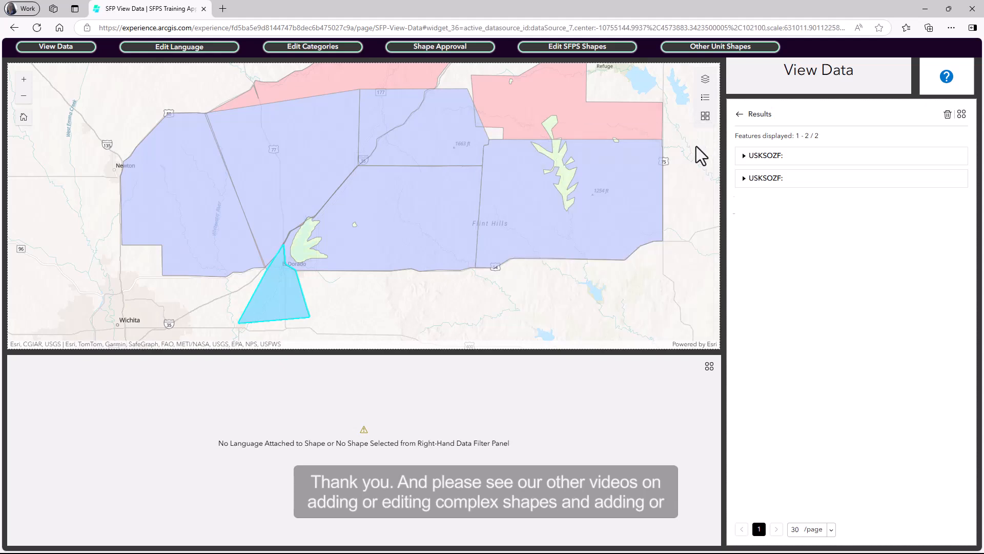